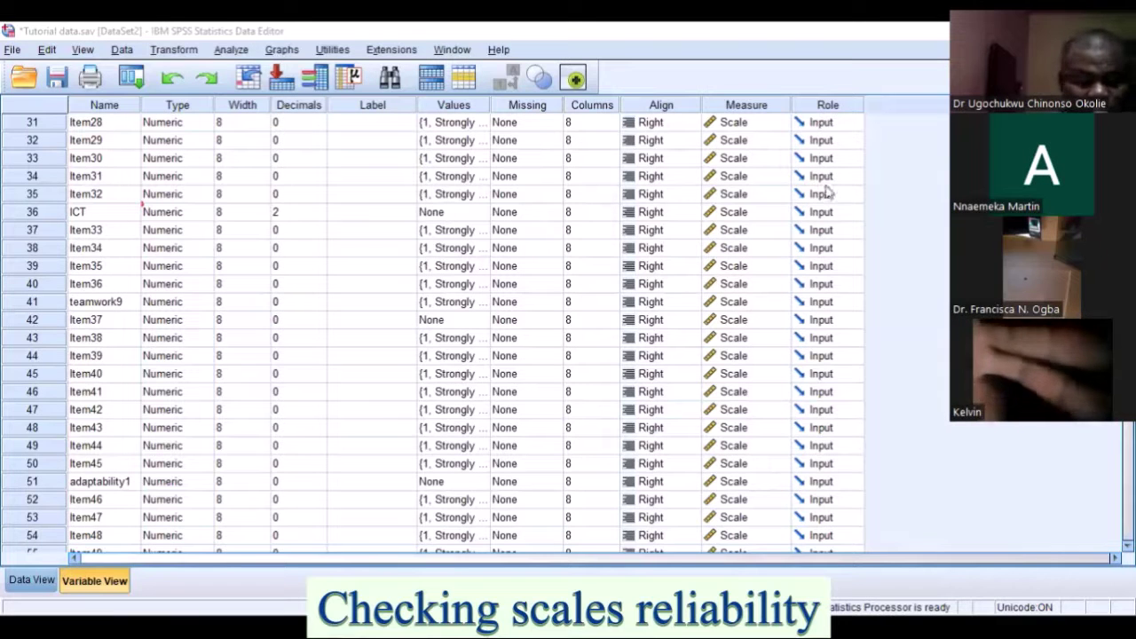
# Step: Locate Item11 in Variable View, then select the Item1–Item11 columns in Data View
pyautogui.scroll(5, 220, 120)
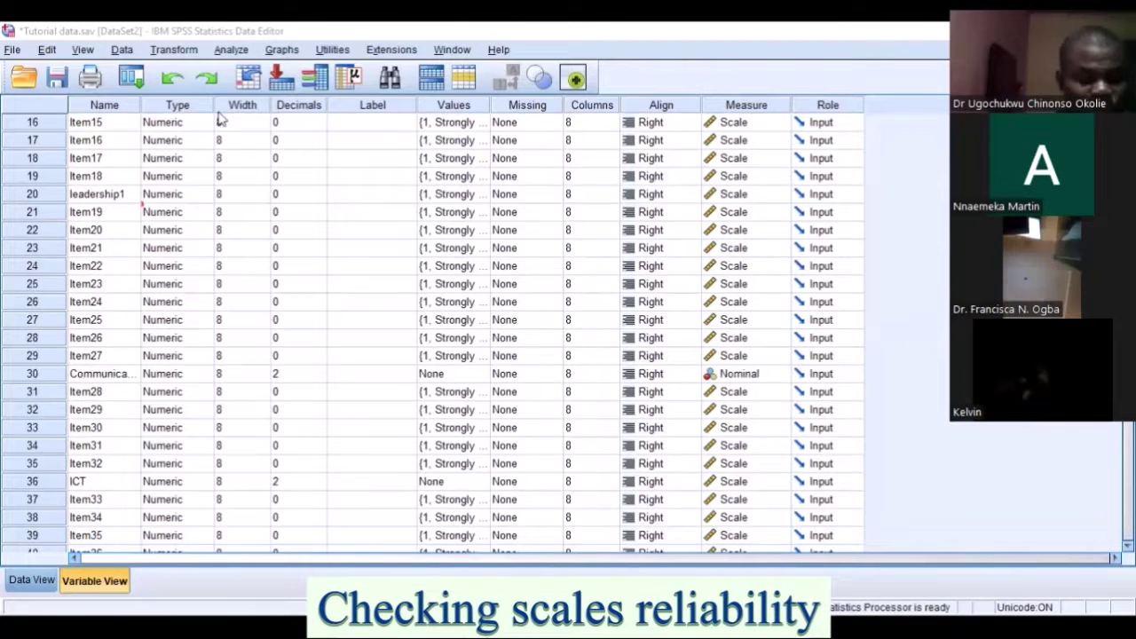
pyautogui.scroll(5, 211, 245)
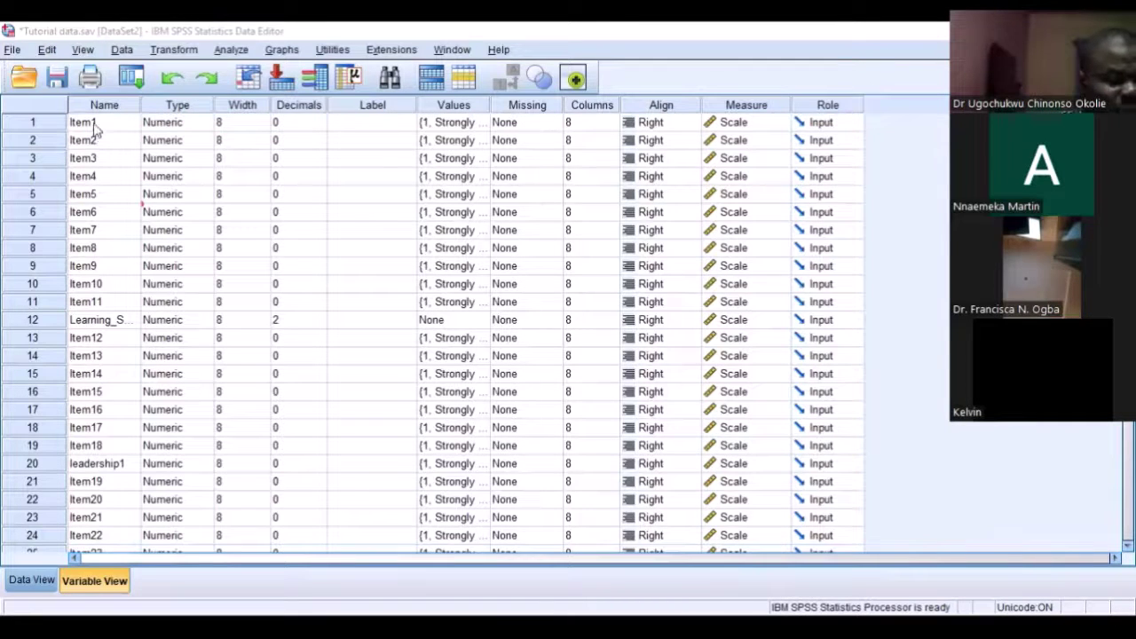
pyautogui.click(107, 302)
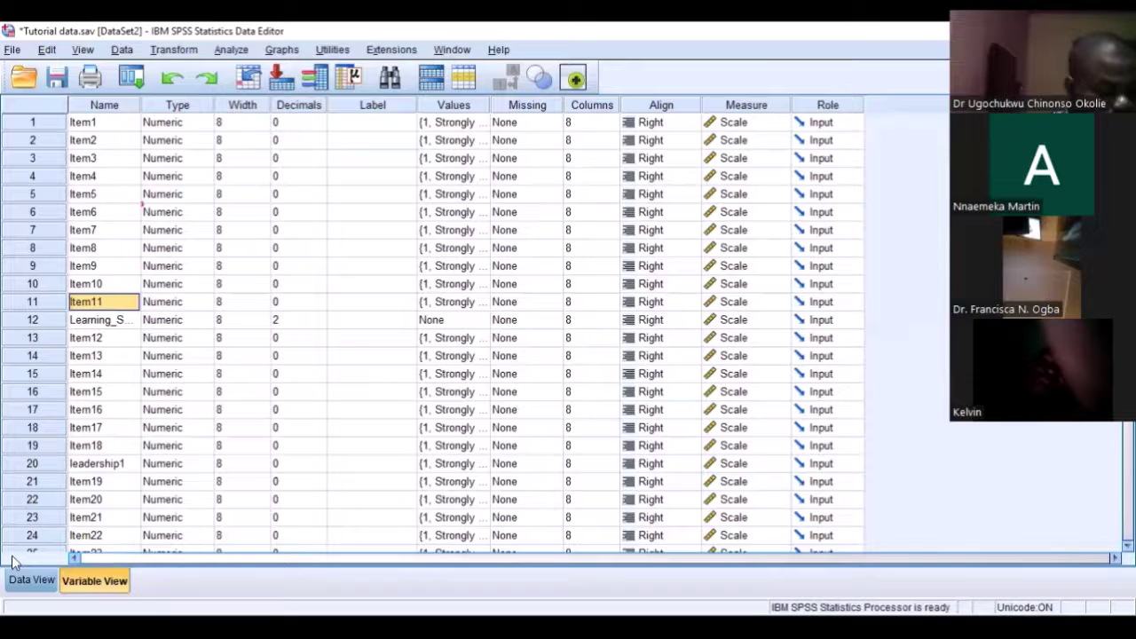
pyautogui.click(32, 580)
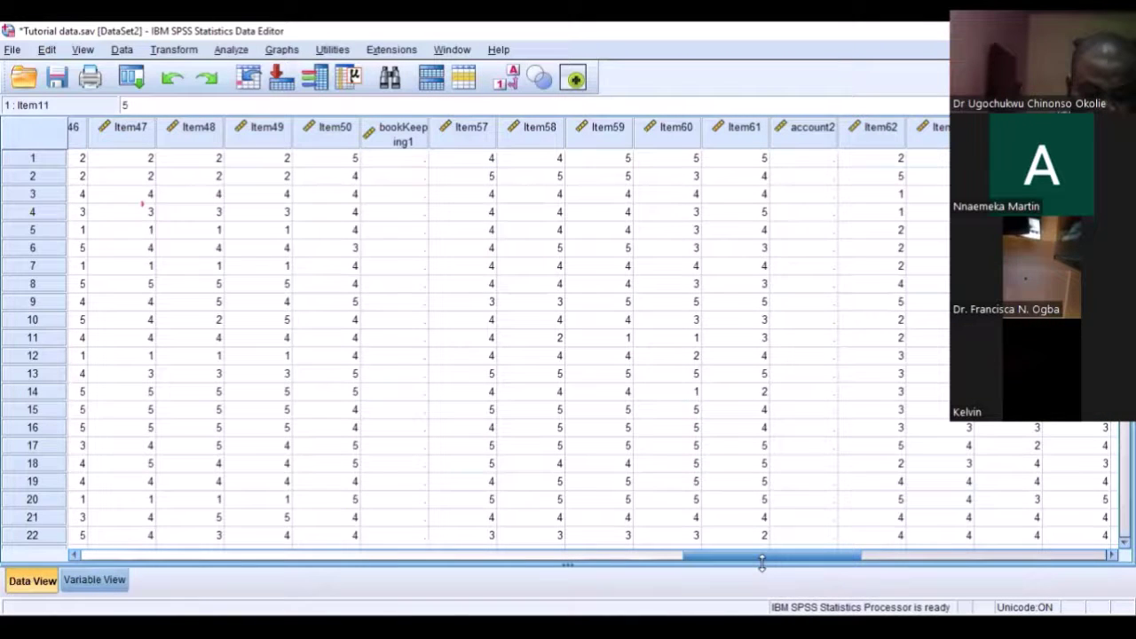
pyautogui.moveTo(765, 559); pyautogui.dragTo(95, 482)
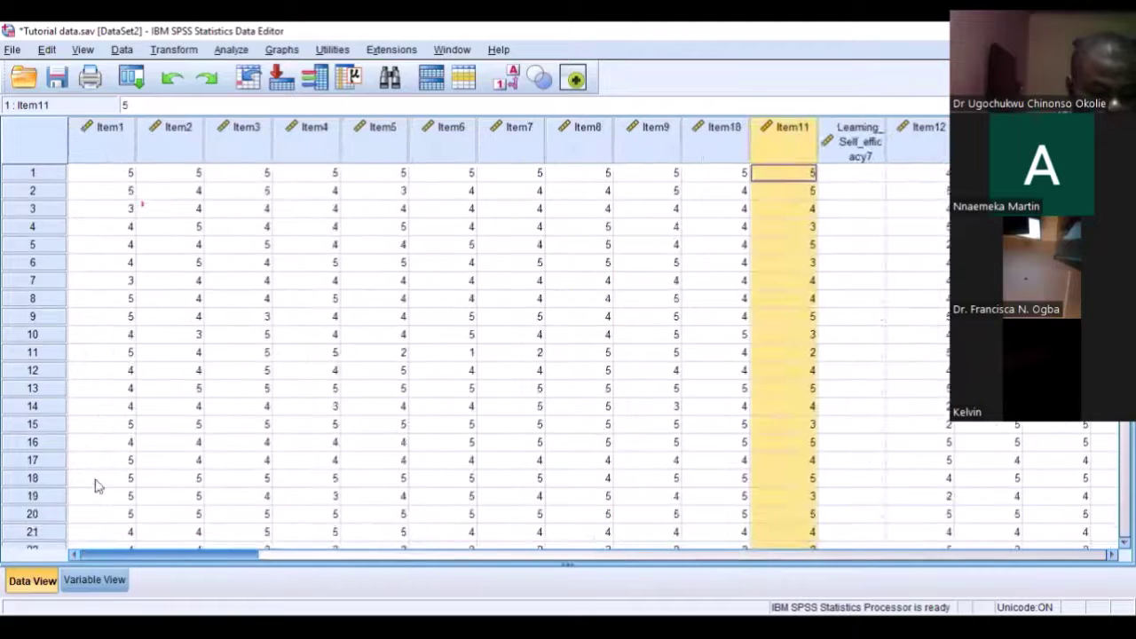
pyautogui.moveTo(121, 152); pyautogui.dragTo(758, 229)
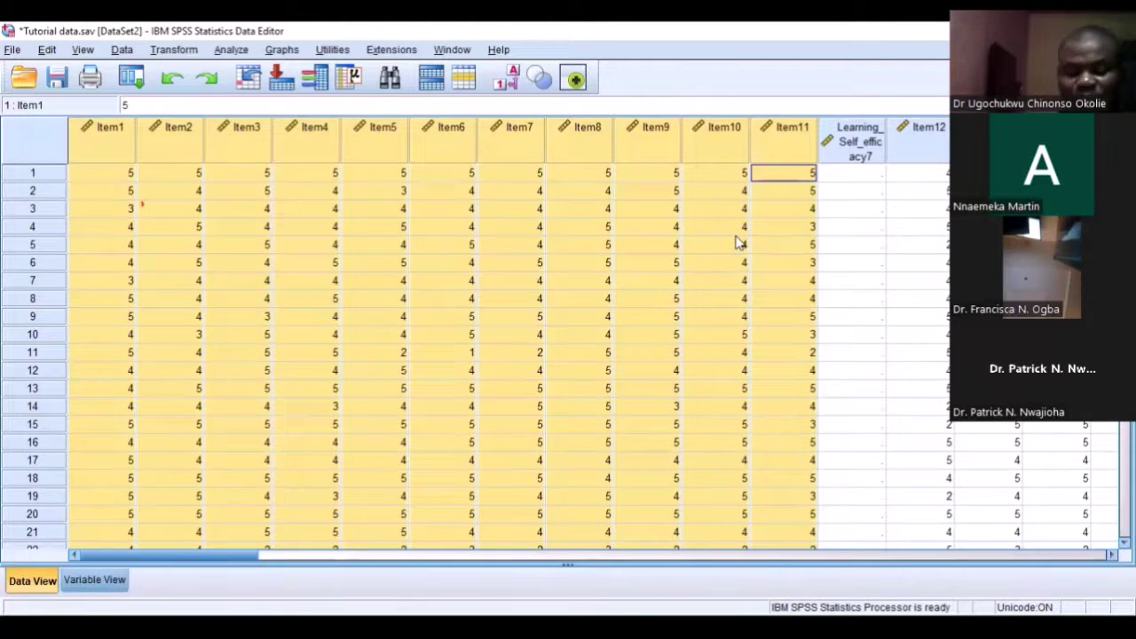
# Step: Save Tutorial data.sav and go to Analyze > Scale > Reliability Analysis
pyautogui.click(46, 74)
pyautogui.click(230, 51)
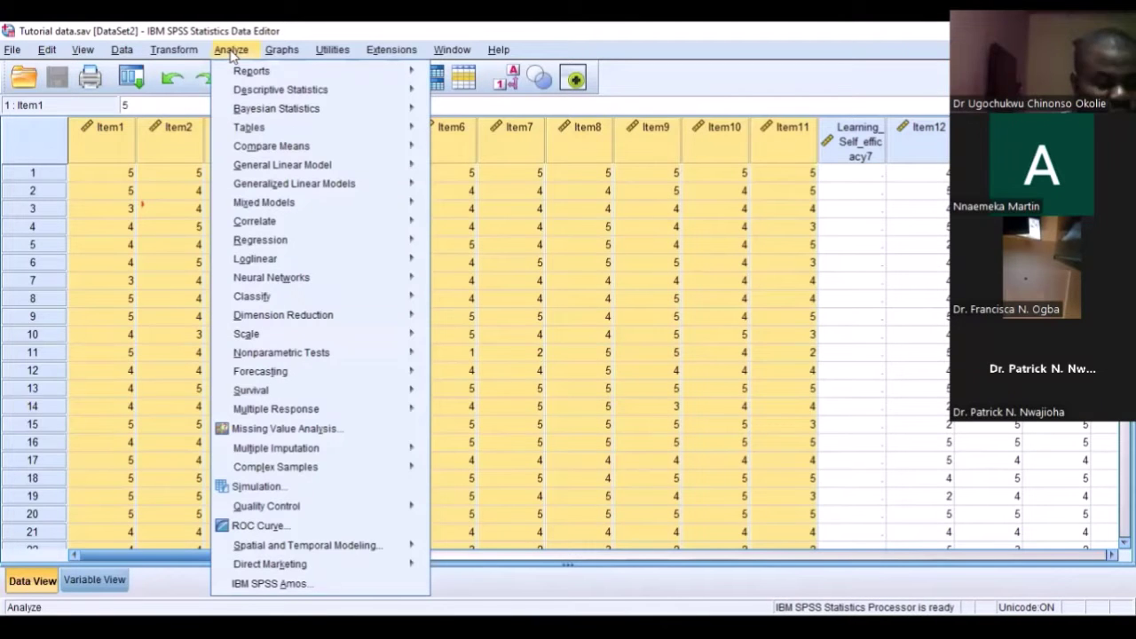
pyautogui.moveTo(305, 257)
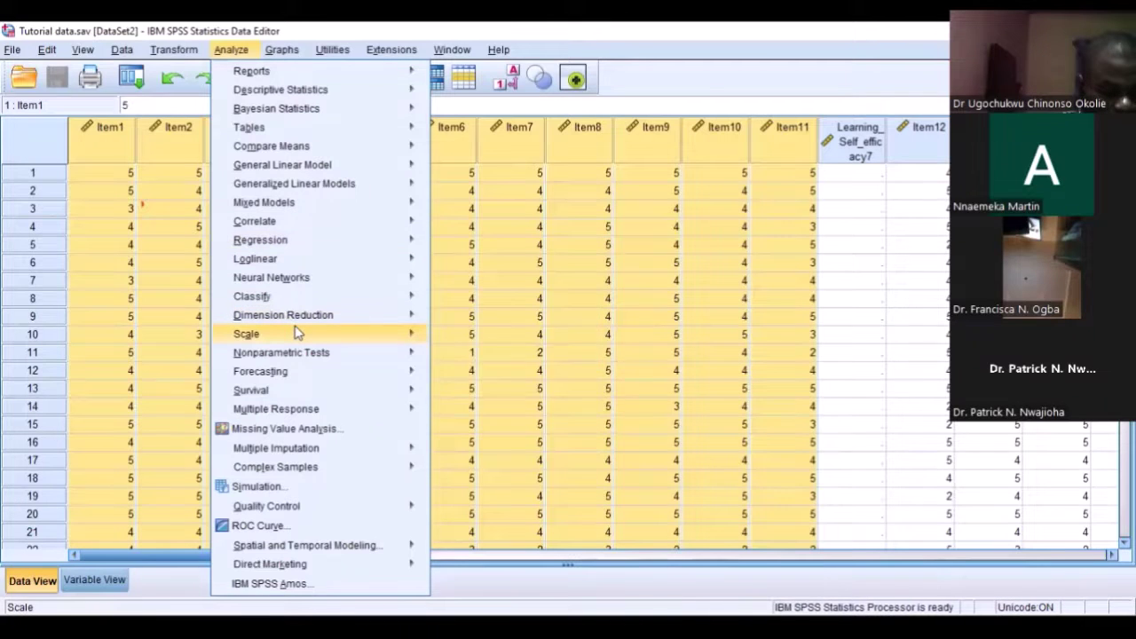
pyautogui.moveTo(399, 334)
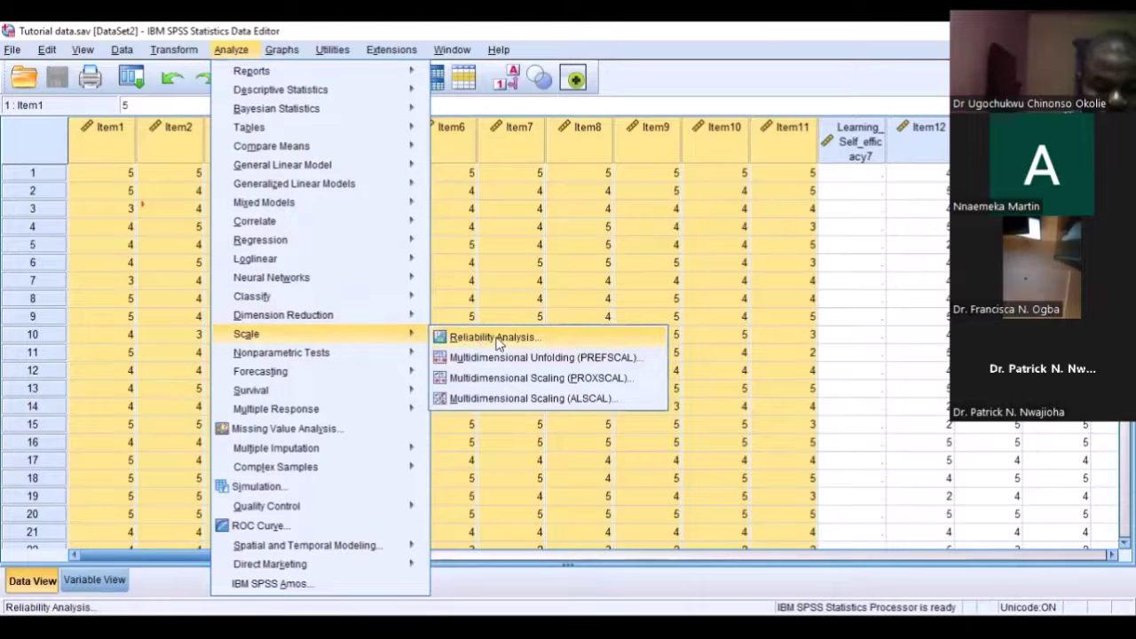
# Step: Add Item1 through Item11 to the reliability analysis Items list
pyautogui.click(496, 341)
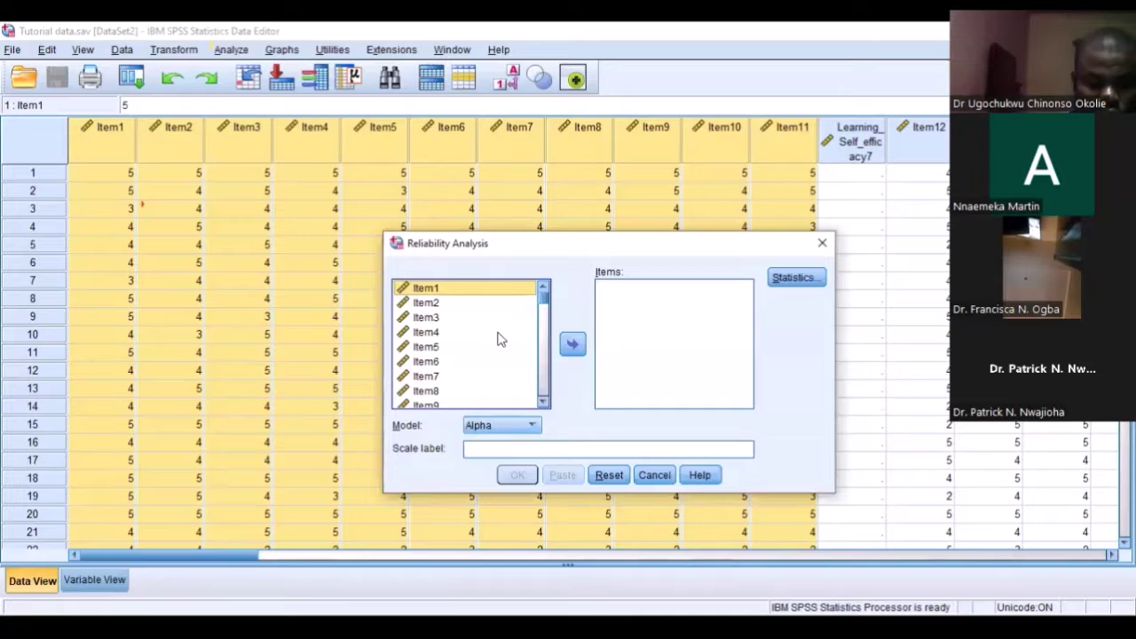
pyautogui.hotkey('shift', 'Down')
pyautogui.hotkey('shift', 'Down')
pyautogui.hotkey('shift', 'Down')
pyautogui.hotkey('shift', 'Down')
pyautogui.hotkey('shift', 'Down')
pyautogui.hotkey('shift', 'Down')
pyautogui.hotkey('shift', 'Down')
pyautogui.hotkey('shift', 'Down')
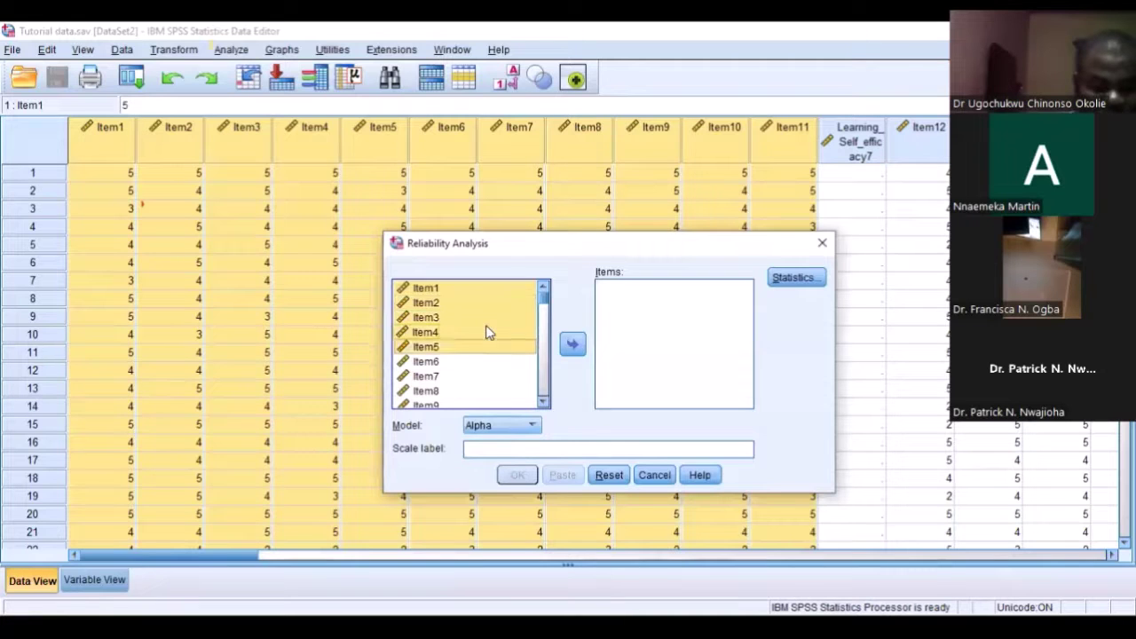
pyautogui.hotkey('shift', 'Down')
pyautogui.hotkey('shift', 'Down')
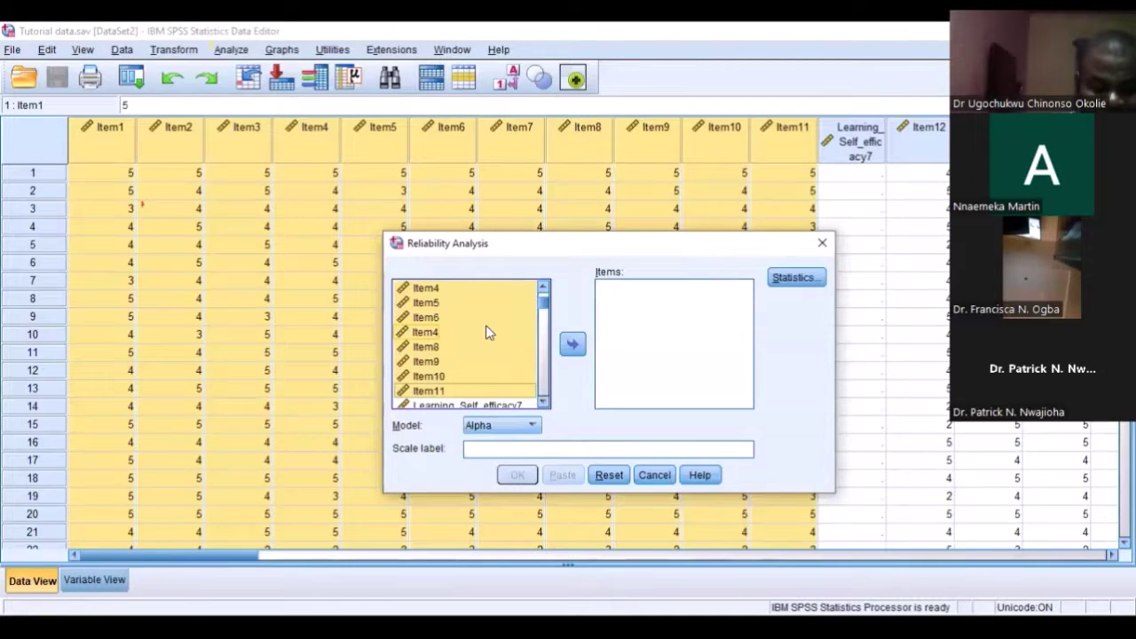
pyautogui.click(572, 344)
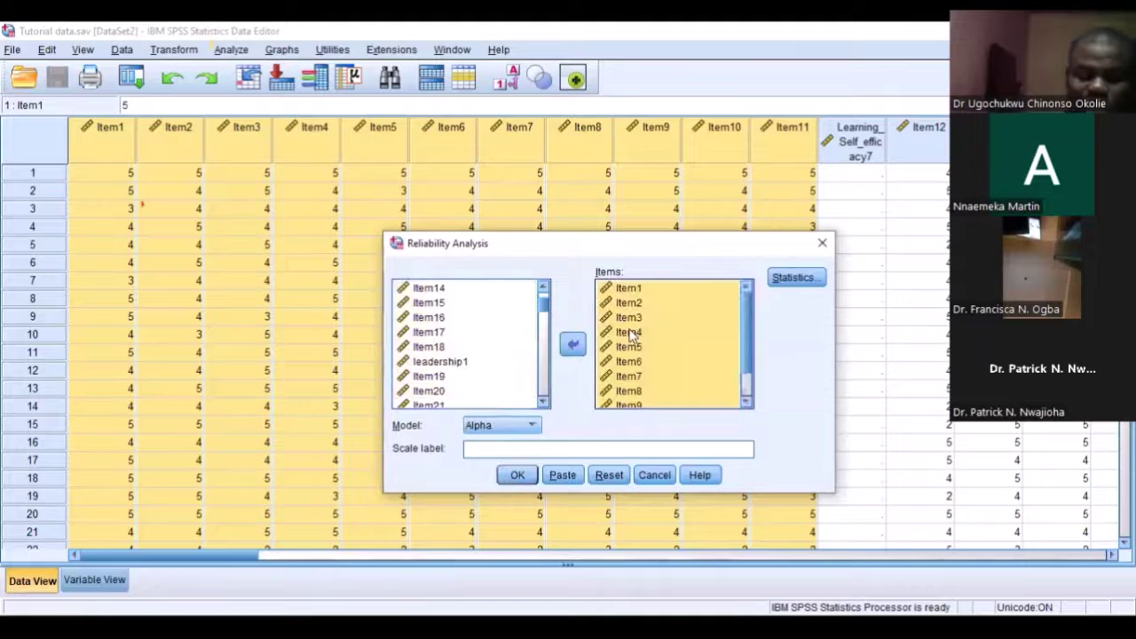
# Step: Turn on the 'Scale if item deleted' statistic for the reliability analysis
pyautogui.click(801, 280)
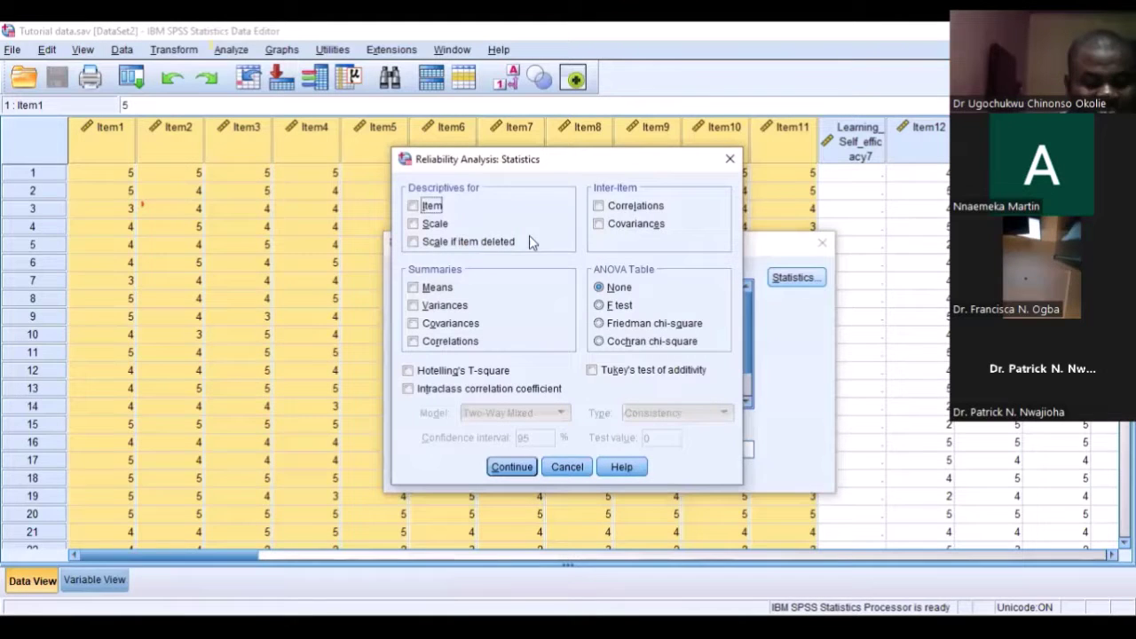
pyautogui.click(480, 242)
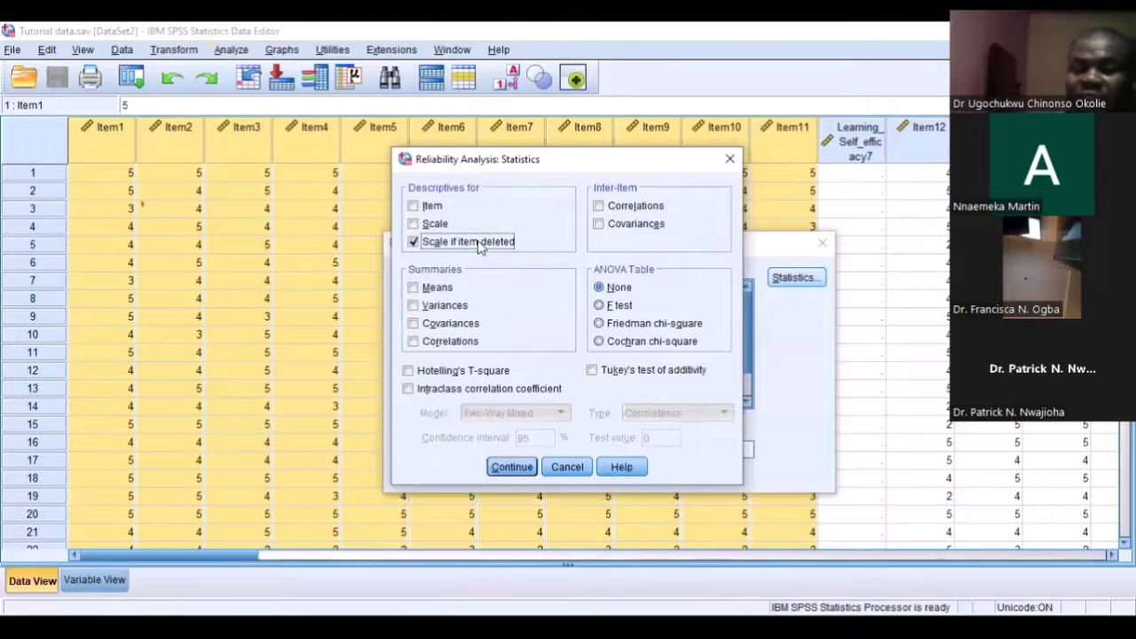
pyautogui.click(512, 467)
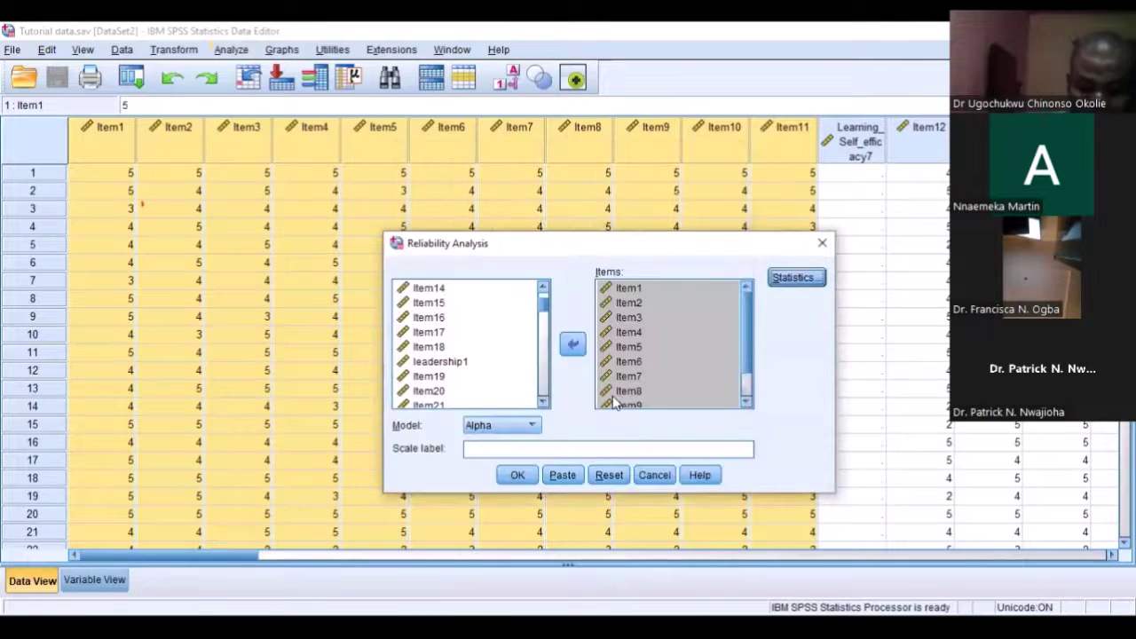
# Step: Run the Item1–Item11 reliability analysis (alpha .835) and review the Item-Total Statistics tables
pyautogui.click(522, 482)
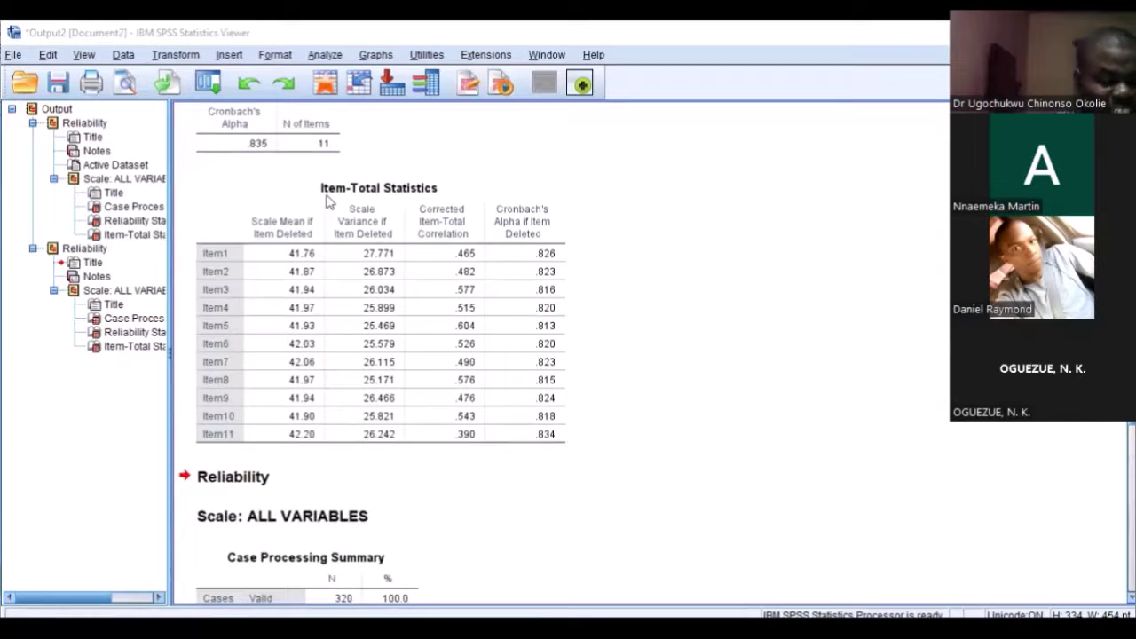
pyautogui.scroll(4, 325, 170)
pyautogui.scroll(-4, 316, 182)
pyautogui.click(310, 191)
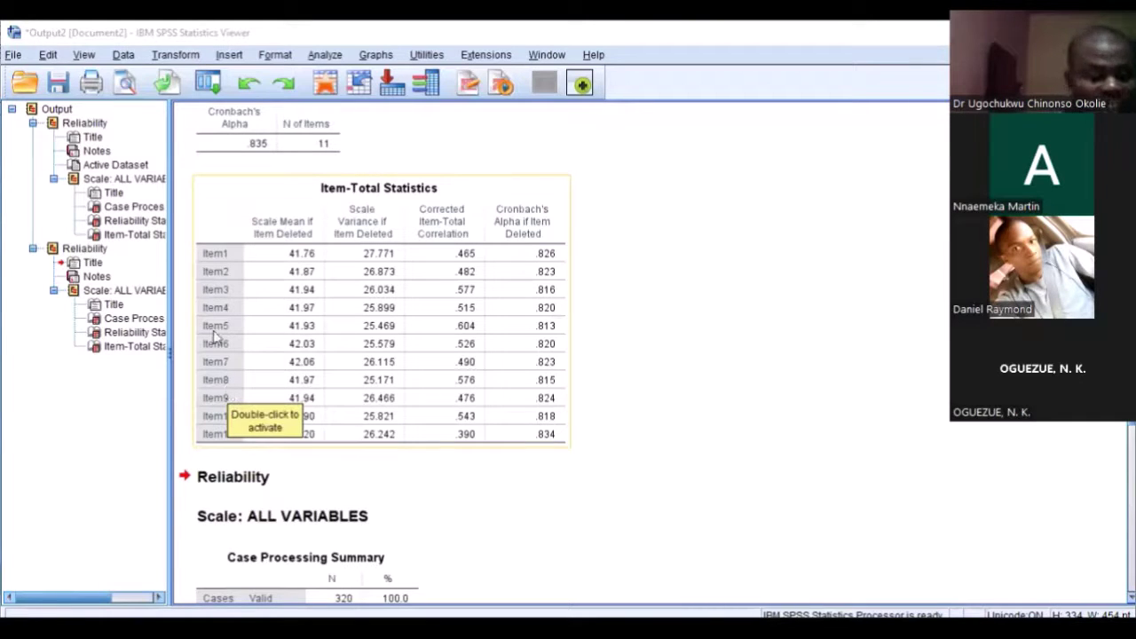
pyautogui.scroll(3, 224, 380)
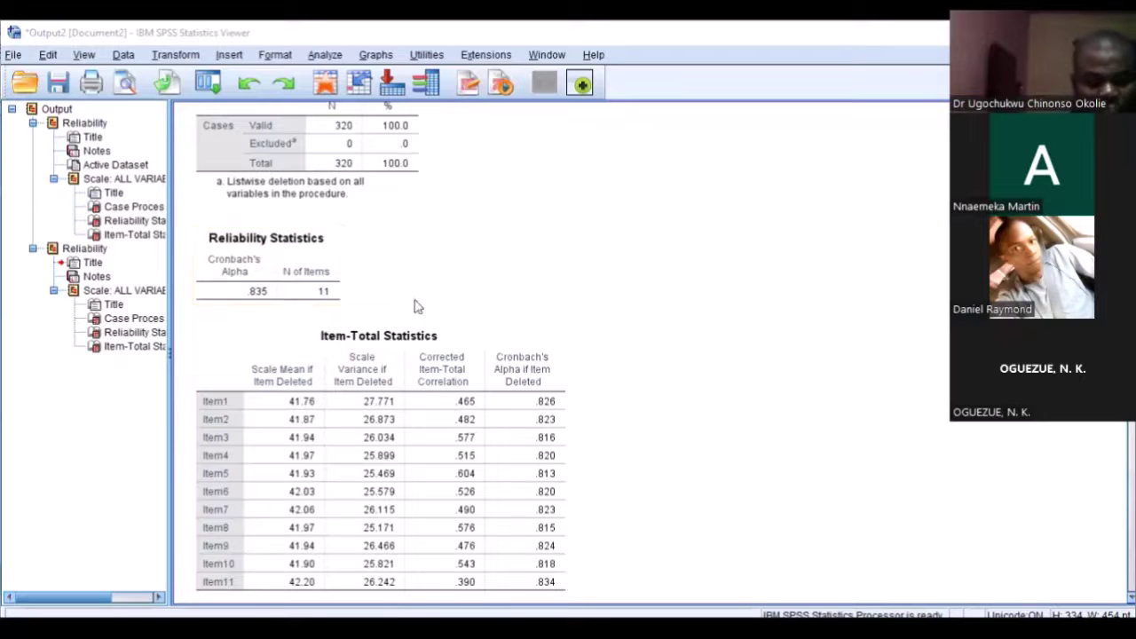
pyautogui.scroll(-2, 488, 284)
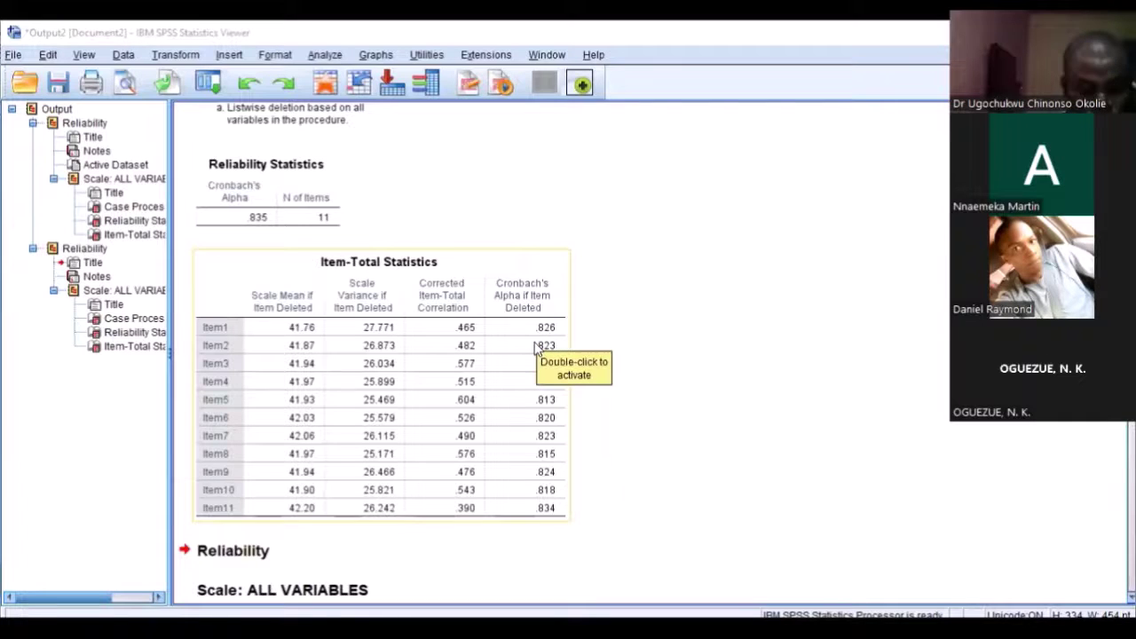
pyautogui.scroll(-8, 533, 349)
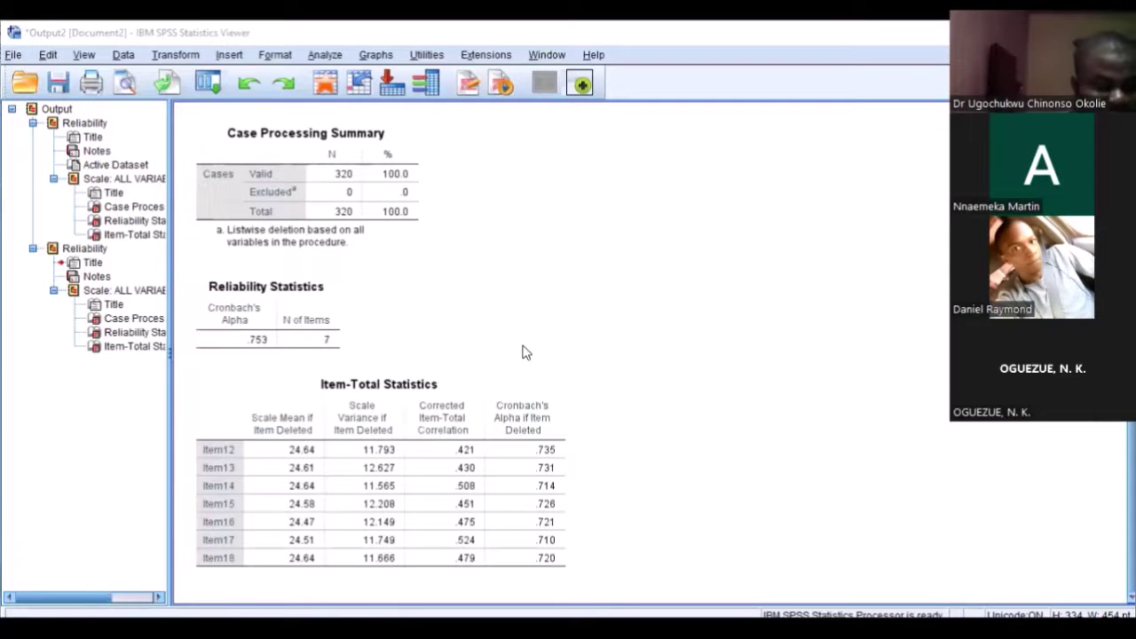
# Step: Recall Reliability Analysis, clear the previous items, and add Item12–Item18 as the scale items
pyautogui.click(204, 92)
pyautogui.click(237, 113)
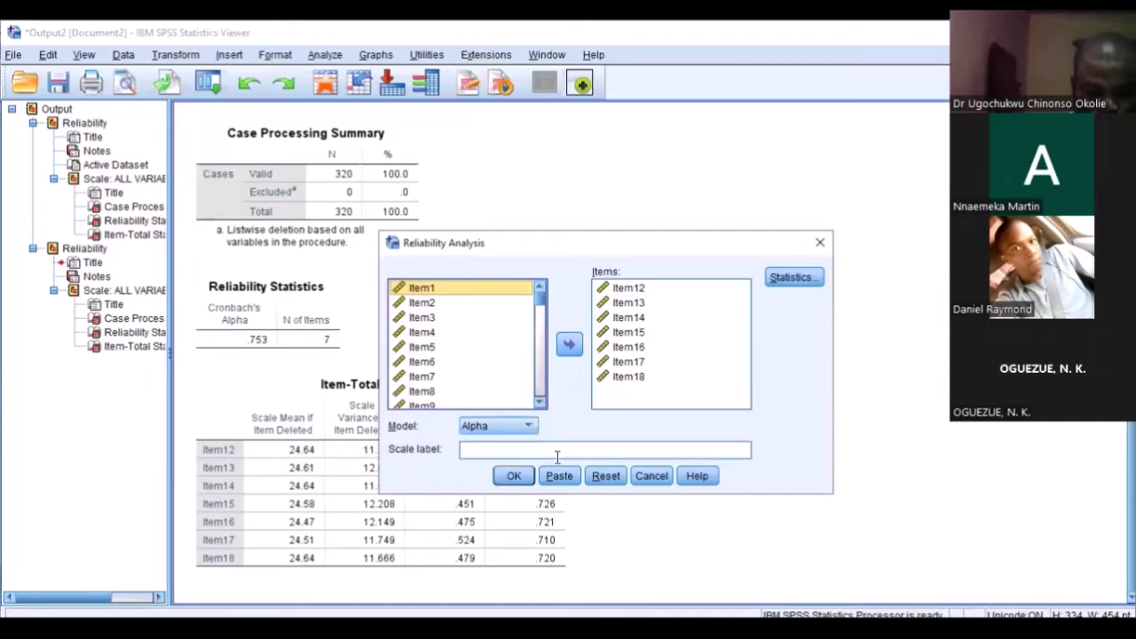
pyautogui.click(605, 476)
pyautogui.scroll(-4, 471, 374)
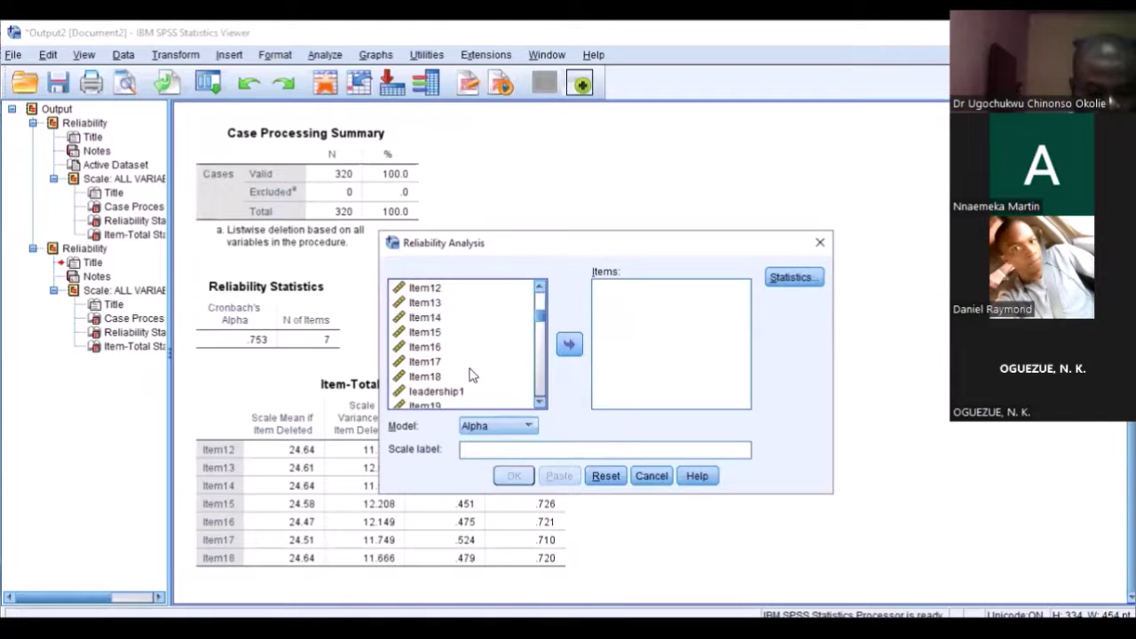
pyautogui.scroll(1, 471, 373)
pyautogui.click(446, 334)
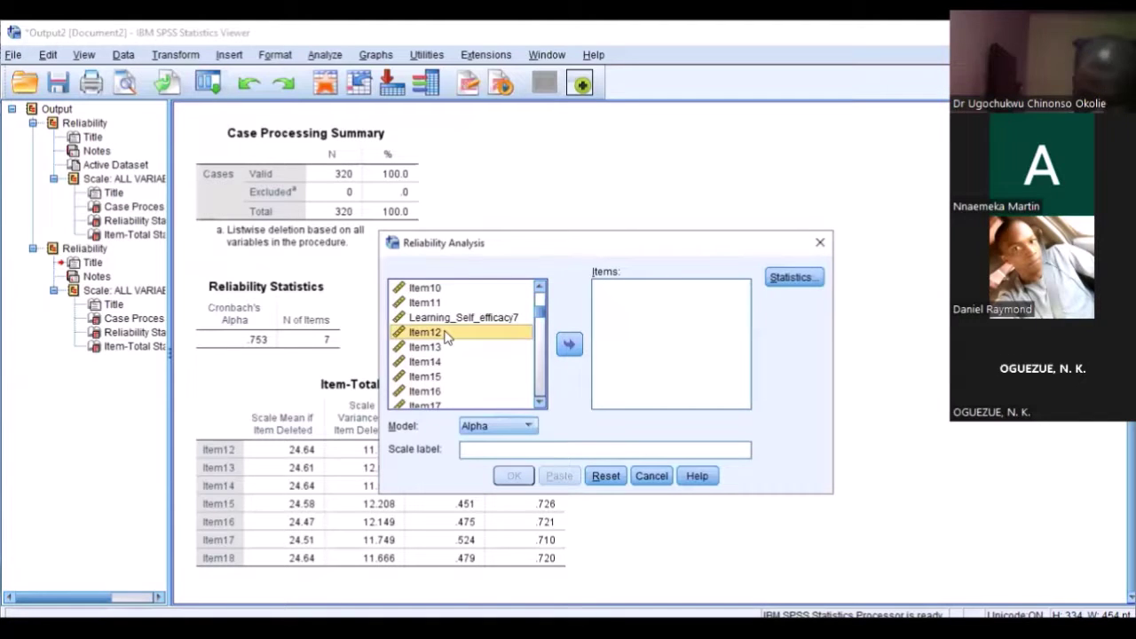
pyautogui.hotkey('shift', 'Down')
pyautogui.hotkey('shift', 'Down')
pyautogui.hotkey('shift', 'Down')
pyautogui.hotkey('shift', 'Down')
pyautogui.hotkey('shift', 'Down')
pyautogui.hotkey('shift', 'Down')
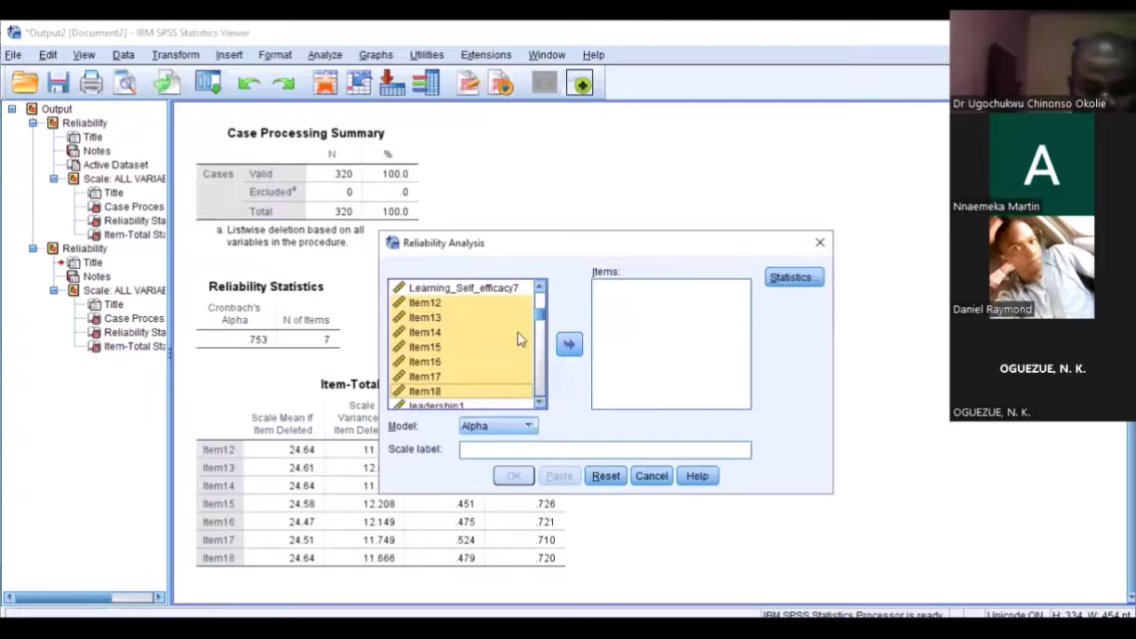
pyautogui.click(568, 343)
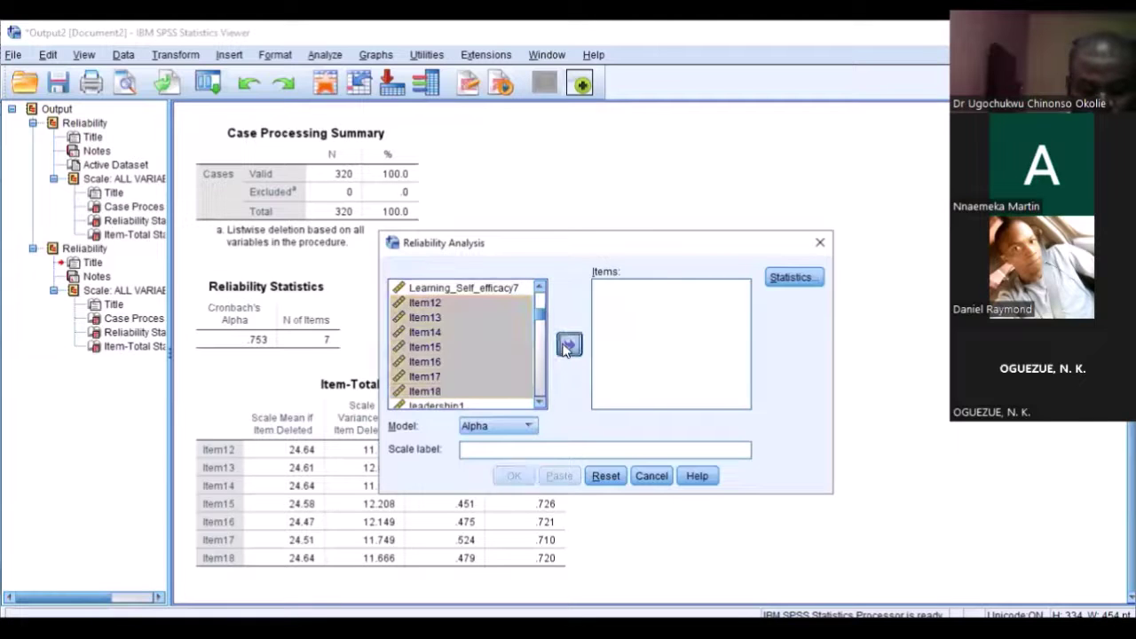
# Step: Enable 'Scale if item deleted' statistics and run the Item12–Item18 analysis
pyautogui.click(772, 280)
pyautogui.click(476, 243)
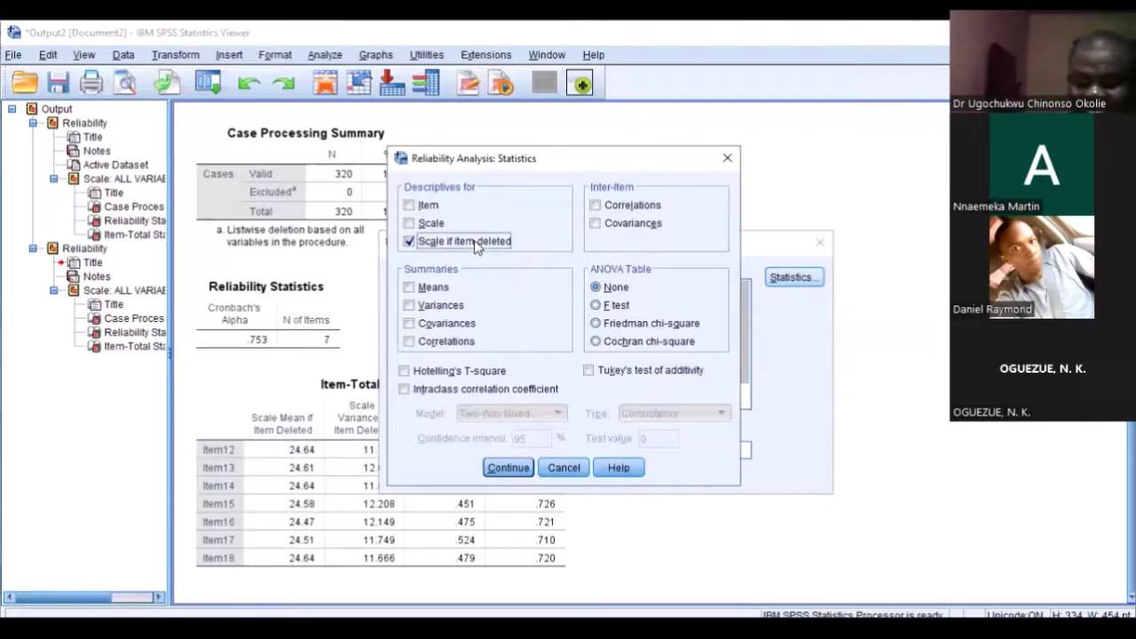
pyautogui.click(508, 469)
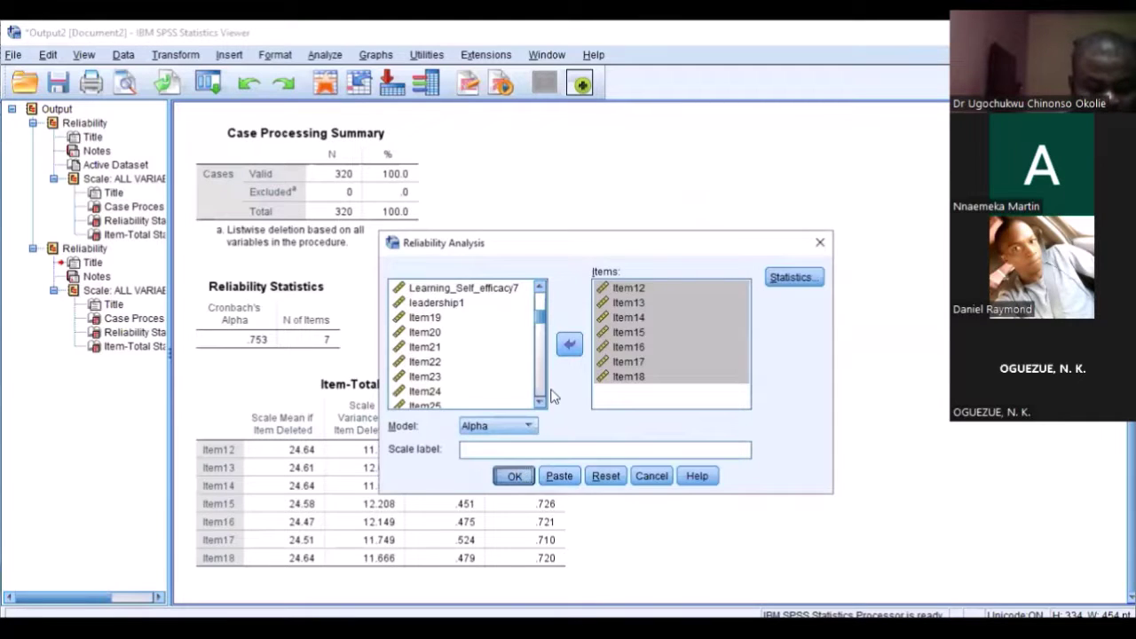
pyautogui.press('Return')
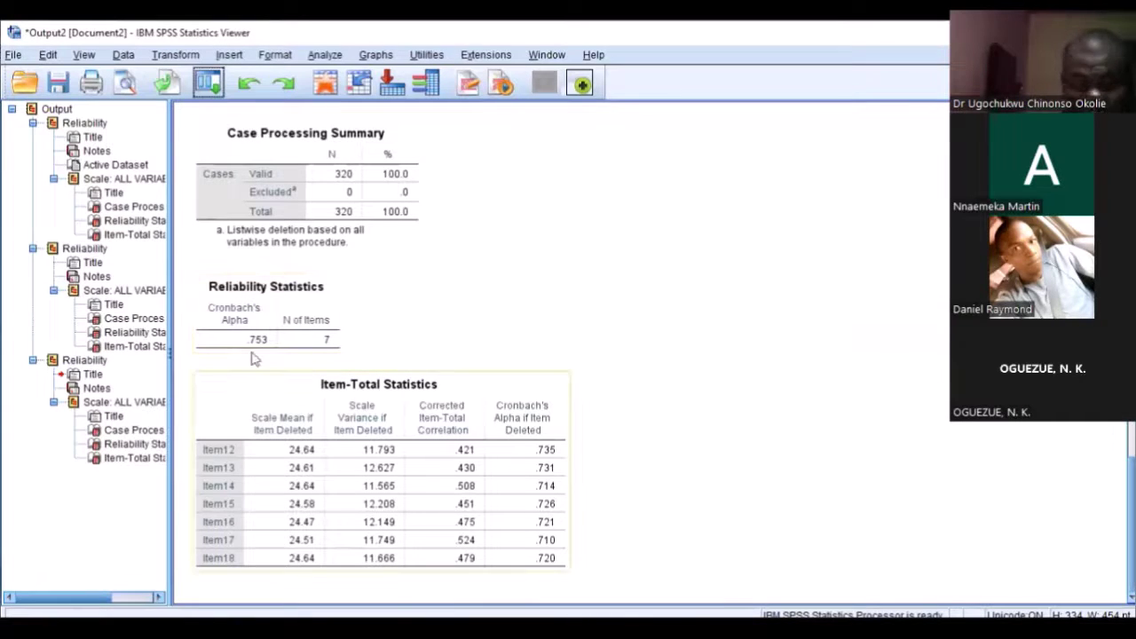
pyautogui.click(229, 448)
pyautogui.doubleClick(232, 559)
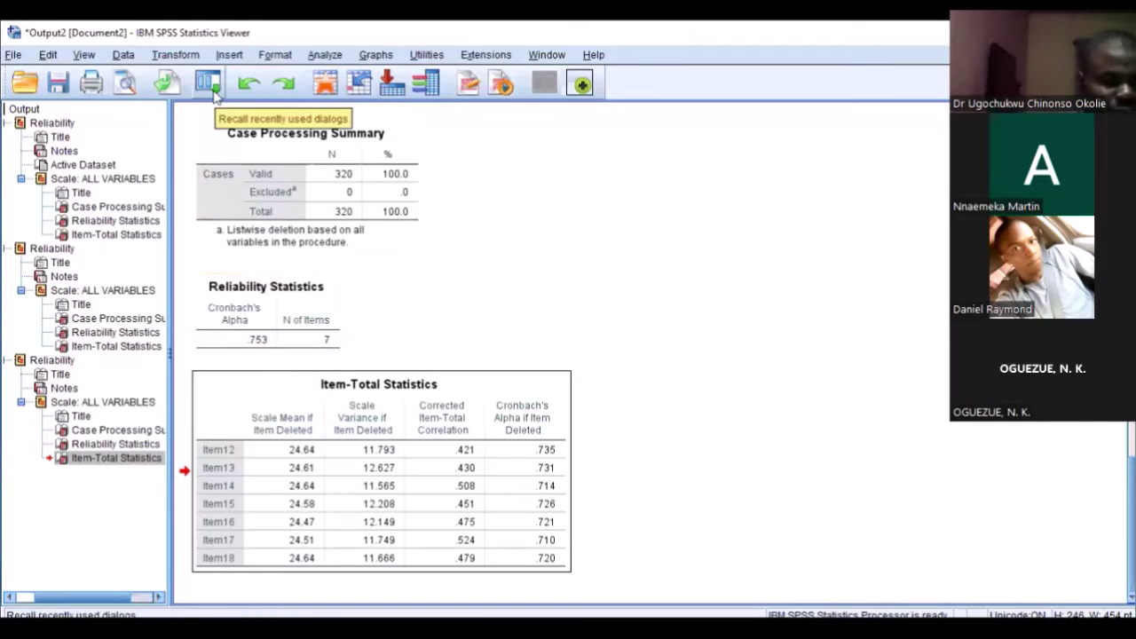
# Step: Recall Reliability Analysis and remove Item12–Item18 from the Items list
pyautogui.click(210, 83)
pyautogui.click(233, 114)
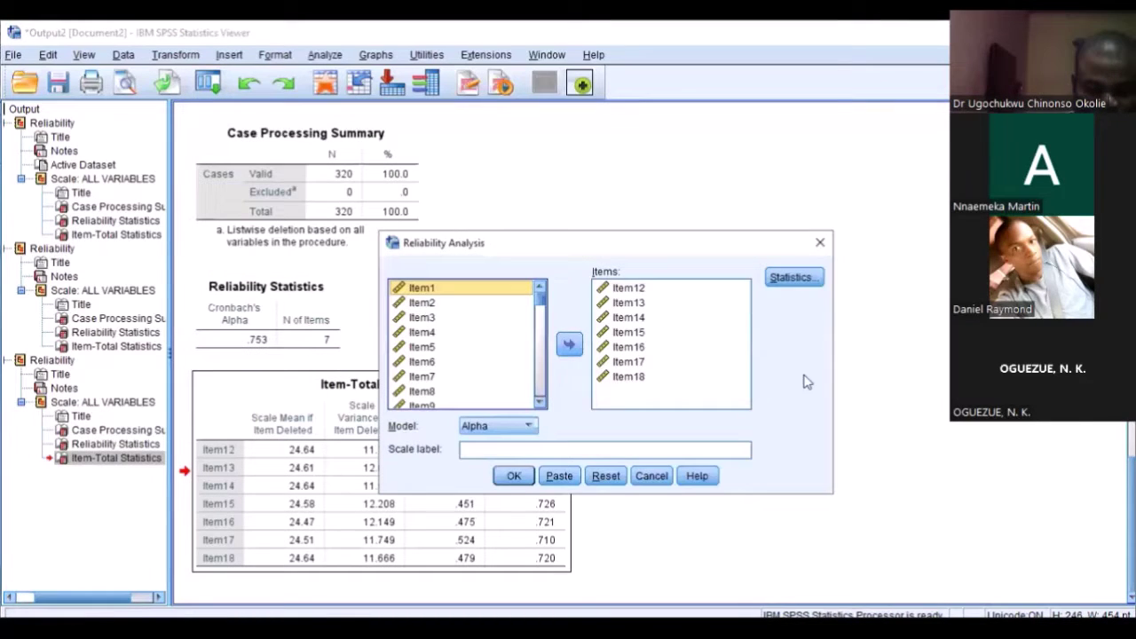
pyautogui.click(630, 289)
pyautogui.hotkey('shift', 'Down')
pyautogui.hotkey('shift', 'Down')
pyautogui.hotkey('shift', 'Down')
pyautogui.hotkey('shift', 'Down')
pyautogui.hotkey('shift', 'Down')
pyautogui.hotkey('shift', 'Down')
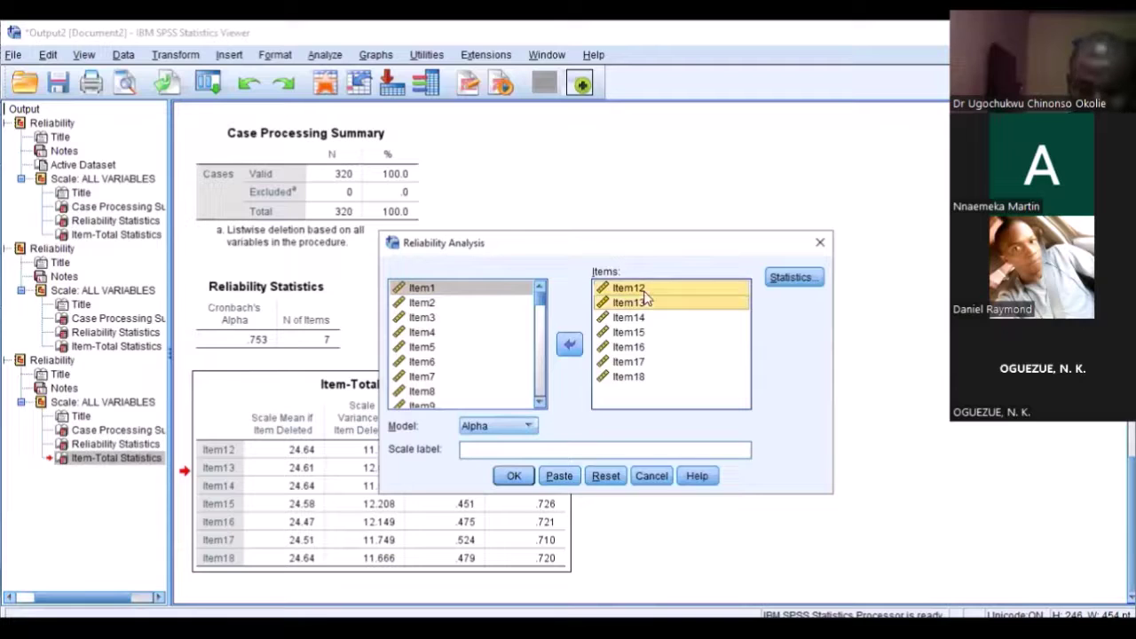
pyautogui.click(569, 345)
# Step: Add Item19 through Item27 to the scale items
pyautogui.scroll(-3, 487, 313)
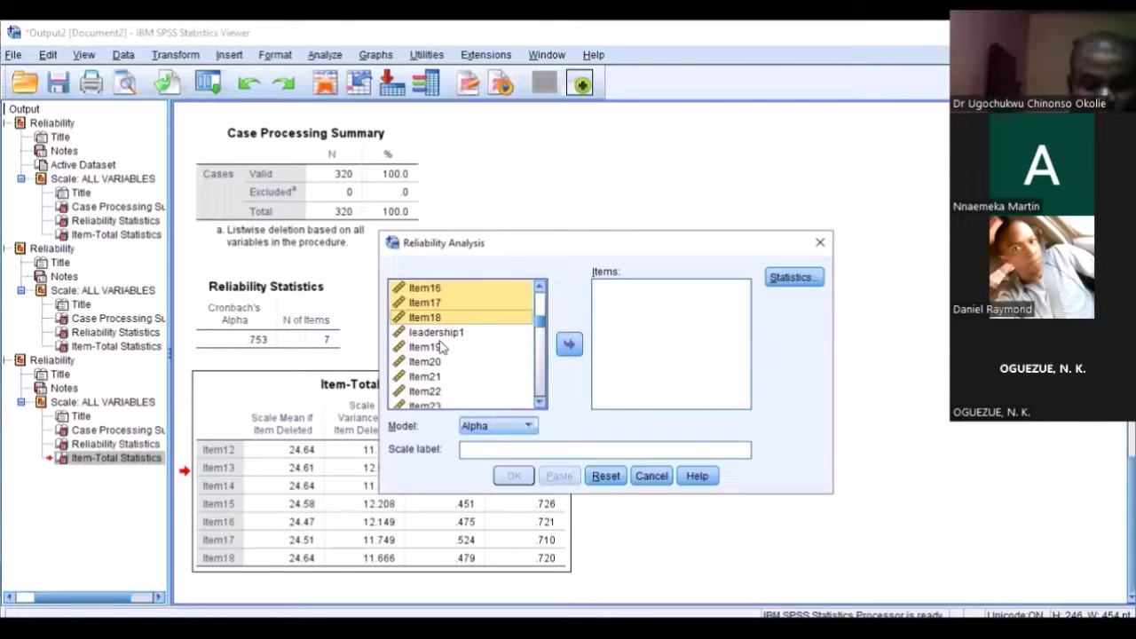
pyautogui.click(441, 348)
pyautogui.hotkey('shift', 'Down')
pyautogui.hotkey('shift', 'Down')
pyautogui.hotkey('shift', 'Down')
pyautogui.hotkey('shift', 'Down')
pyautogui.hotkey('shift', 'Down')
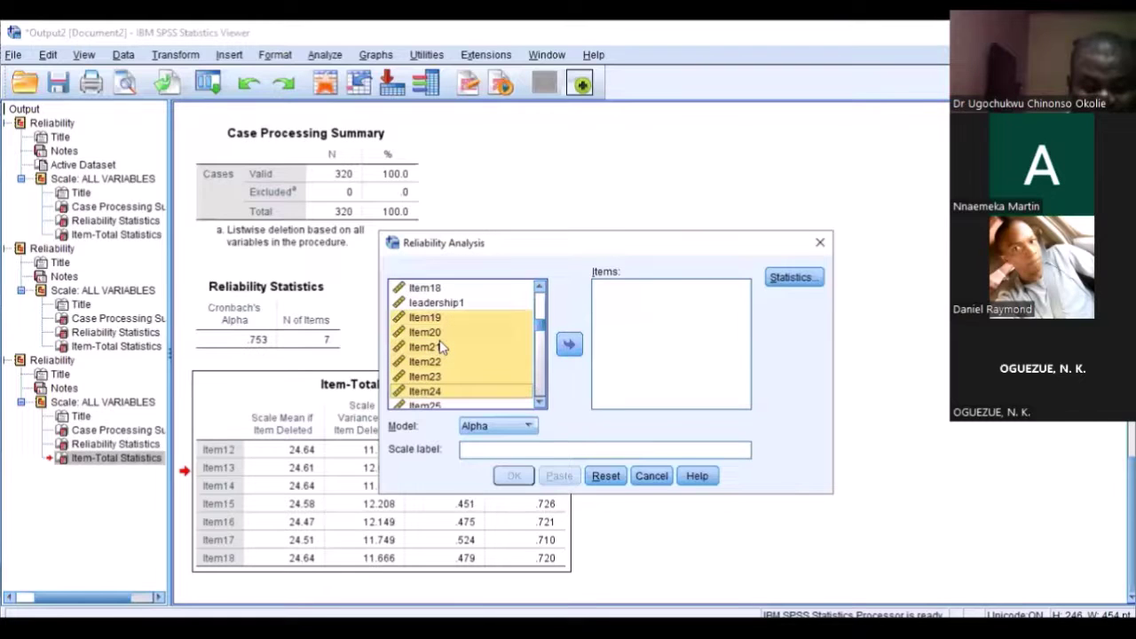
pyautogui.hotkey('shift', 'Down')
pyautogui.hotkey('shift', 'Down')
pyautogui.hotkey('shift', 'Down')
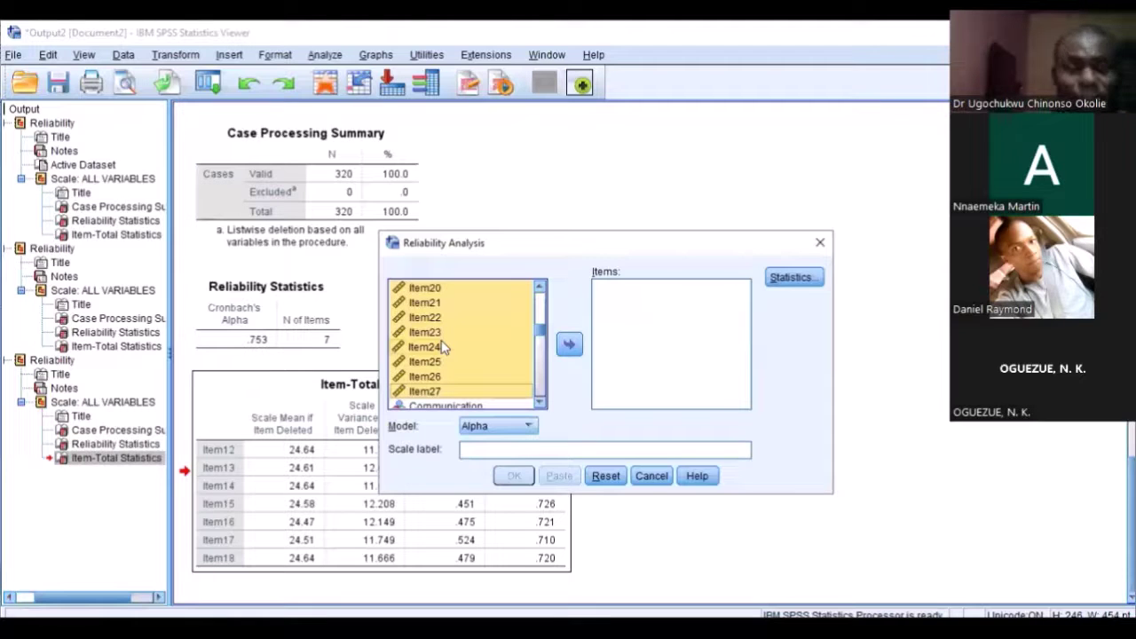
pyautogui.click(569, 344)
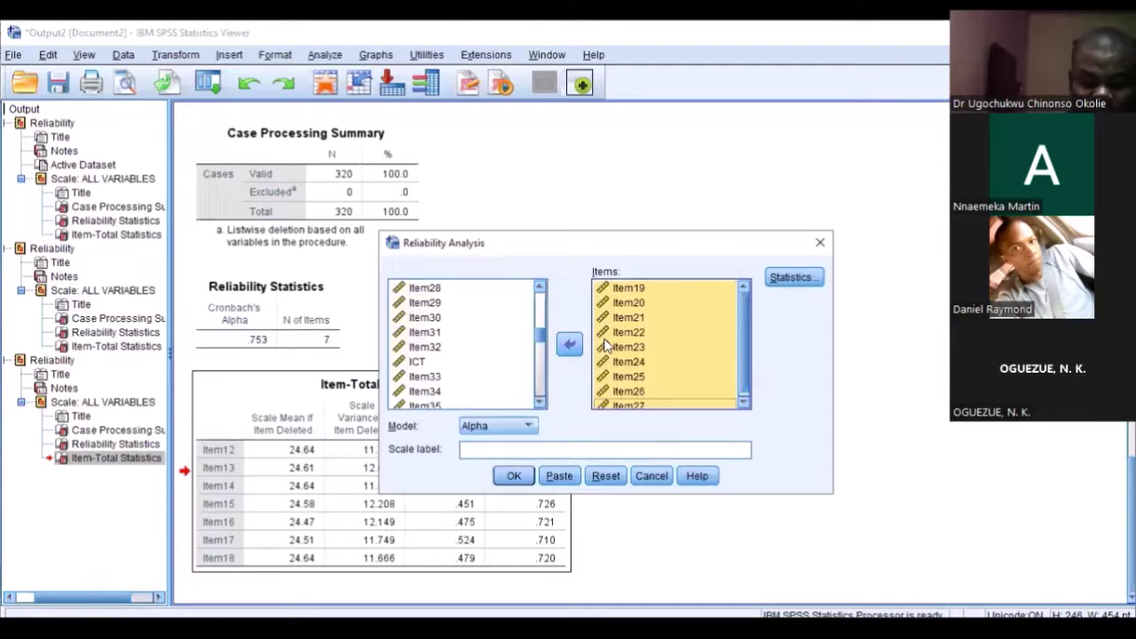
pyautogui.scroll(2, 448, 352)
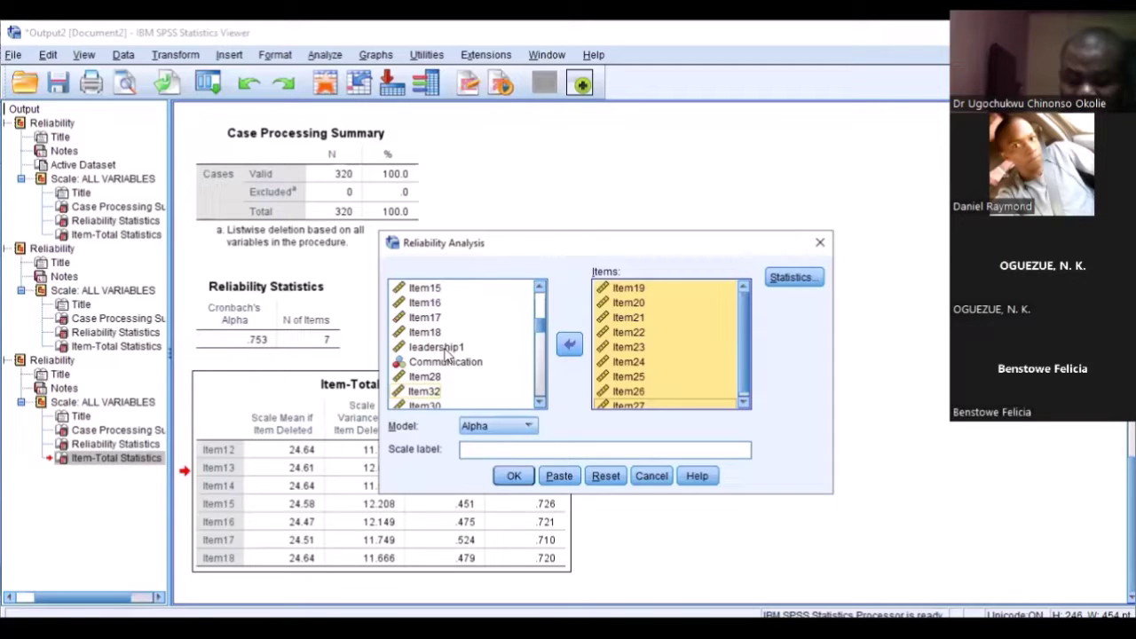
# Step: Keep 'Scale if item deleted' statistics and run the Item19–Item27 reliability analysis
pyautogui.click(780, 281)
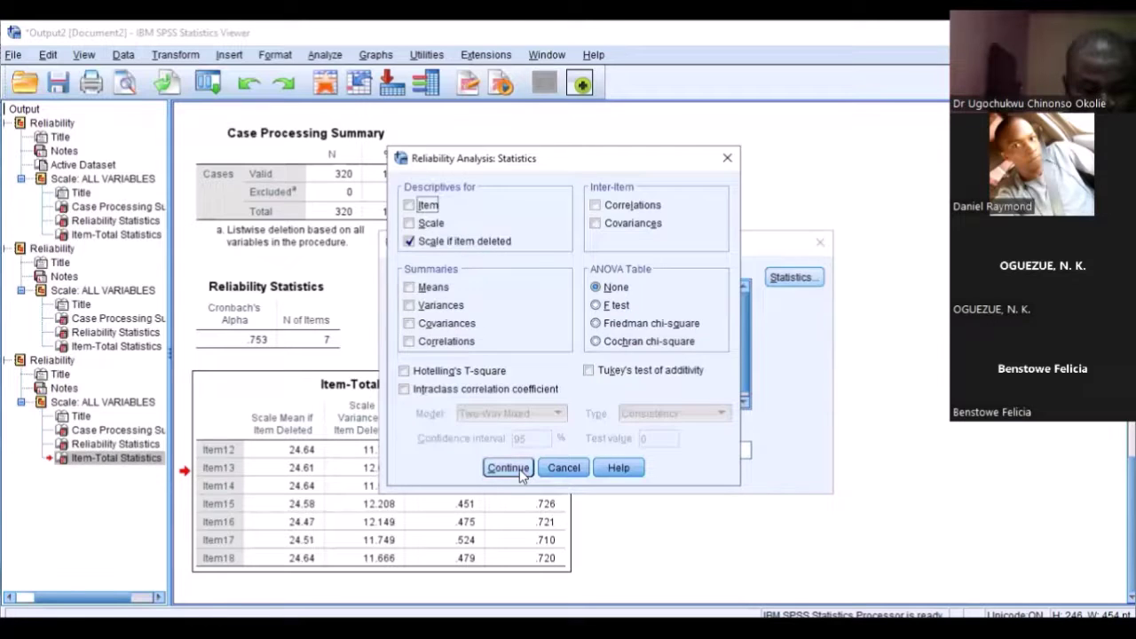
pyautogui.click(519, 469)
pyautogui.click(512, 475)
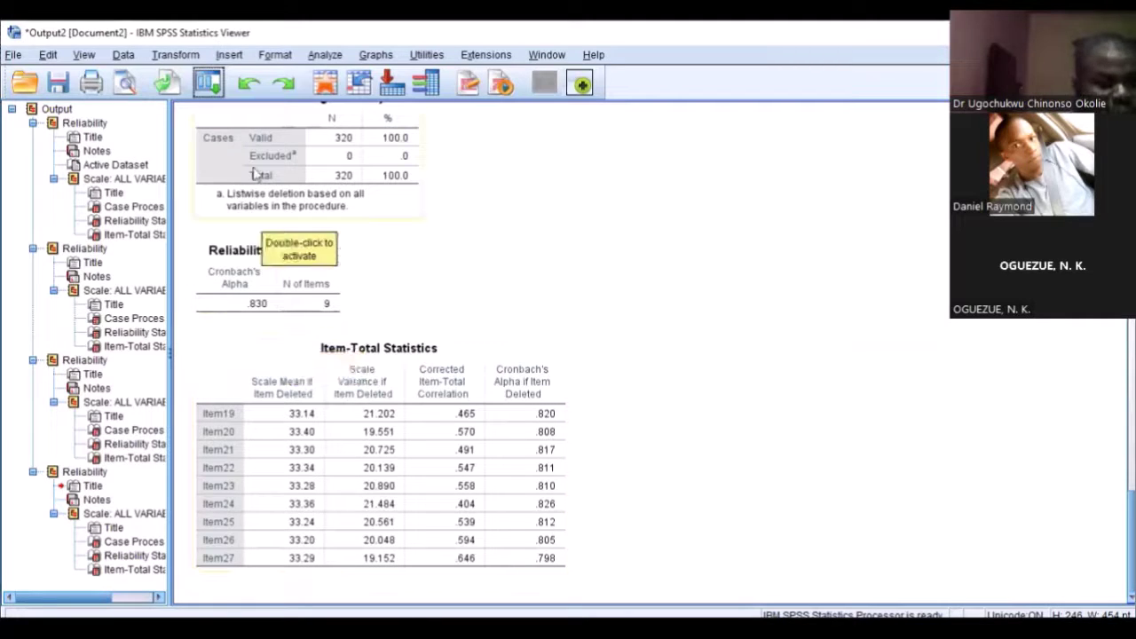
# Step: Recall Reliability Analysis and remove Item19–Item27 from the Items list
pyautogui.click(207, 83)
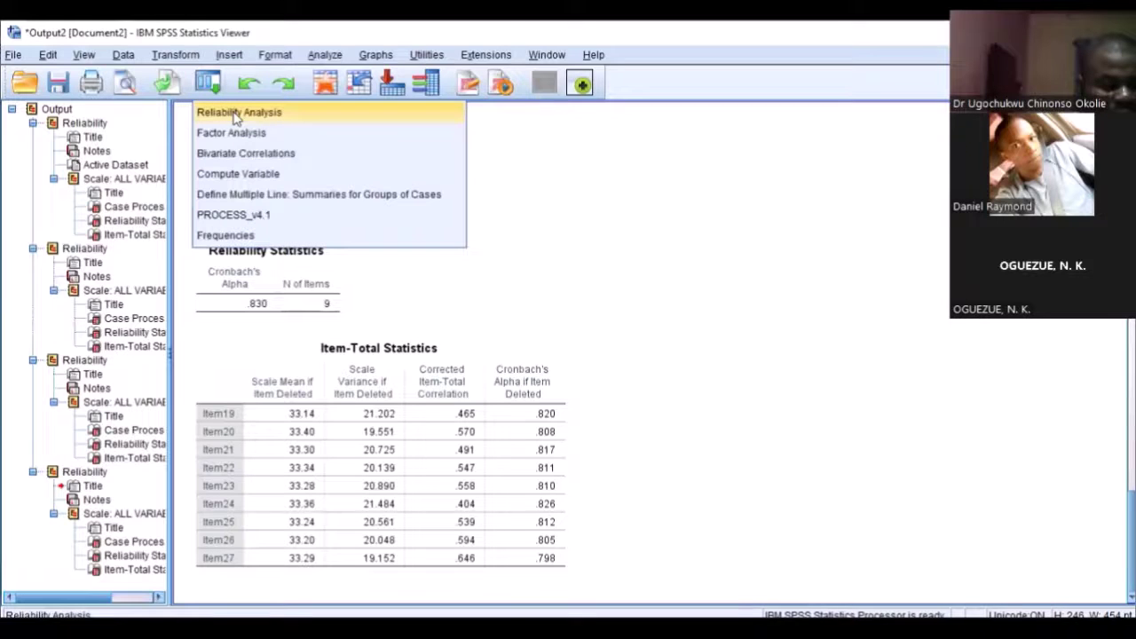
pyautogui.click(238, 113)
pyautogui.moveTo(628, 289); pyautogui.dragTo(628, 295)
pyautogui.hotkey('shift', 'Down')
pyautogui.hotkey('shift', 'Down')
pyautogui.hotkey('shift', 'Down')
pyautogui.hotkey('shift', 'Down')
pyautogui.hotkey('shift', 'Down')
pyautogui.hotkey('shift', 'Down')
pyautogui.hotkey('shift', 'Down')
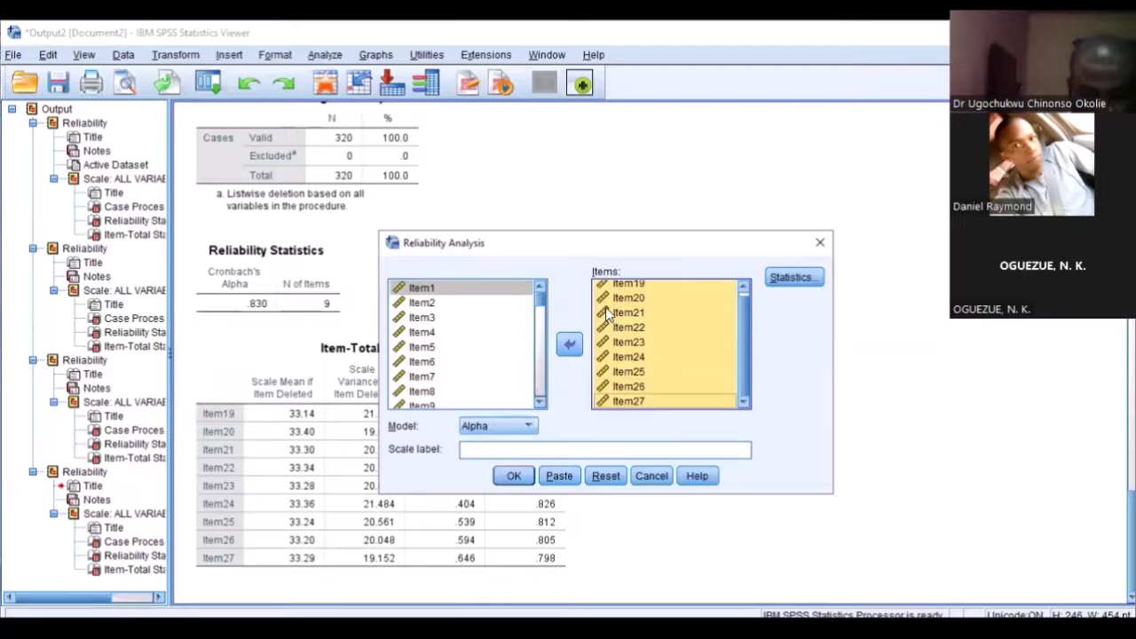
pyautogui.click(569, 344)
# Step: Select Item28 through Item32 in the variable list for the next scale
pyautogui.scroll(-2, 444, 324)
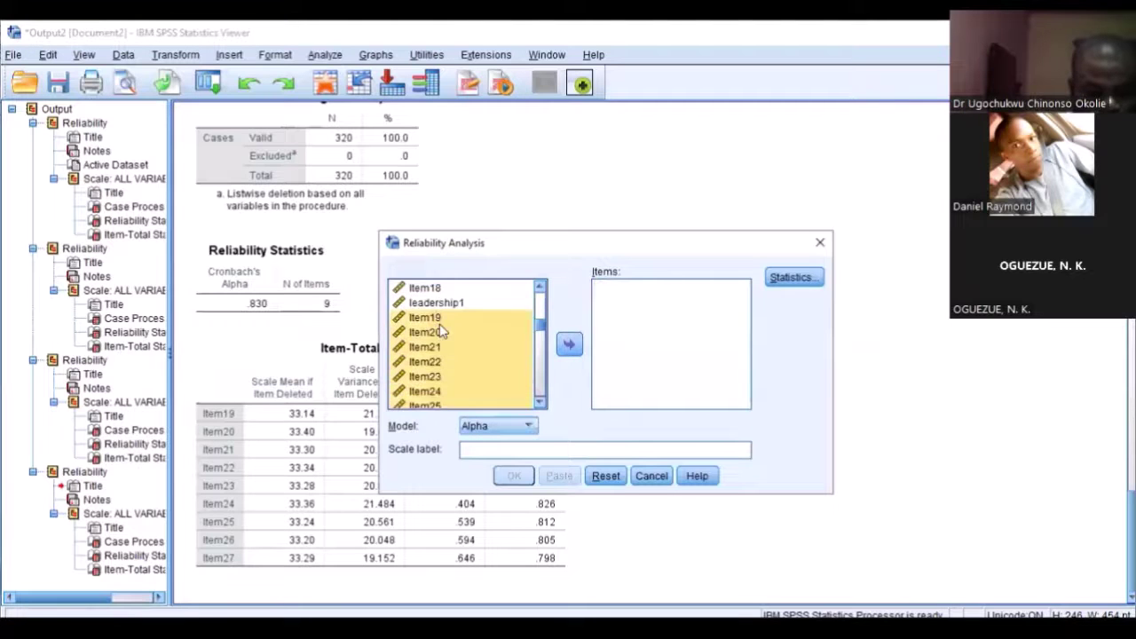
pyautogui.scroll(-3, 441, 331)
pyautogui.click(438, 332)
pyautogui.hotkey('shift', 'Down')
pyautogui.hotkey('shift', 'Down')
pyautogui.hotkey('shift', 'Down')
pyautogui.hotkey('shift', 'Down')
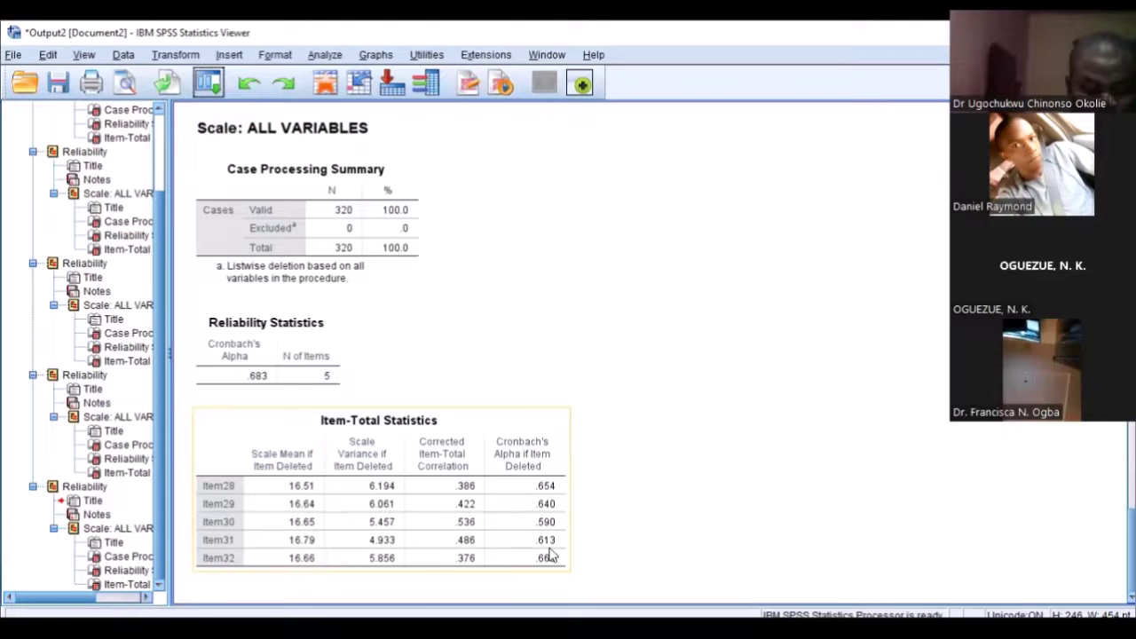
# Step: Select the Item28–Item32 Item-Total Statistics table (correlations .376 to .536)
pyautogui.click(224, 519)
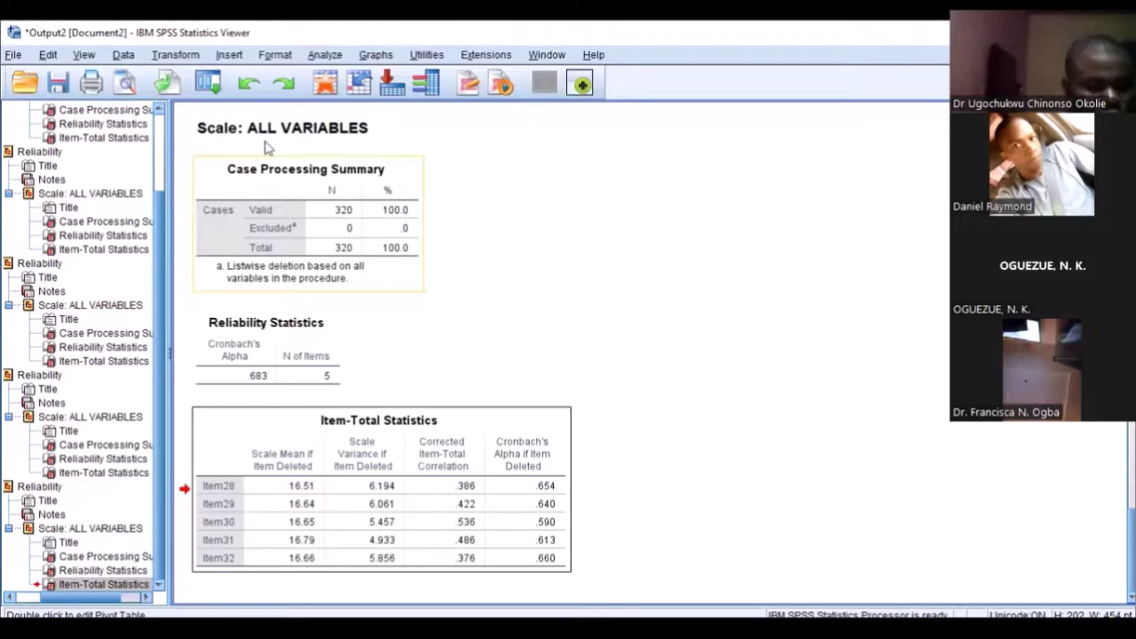
# Step: Recall Reliability Analysis and remove Item28–Item32 from the Items list
pyautogui.click(219, 95)
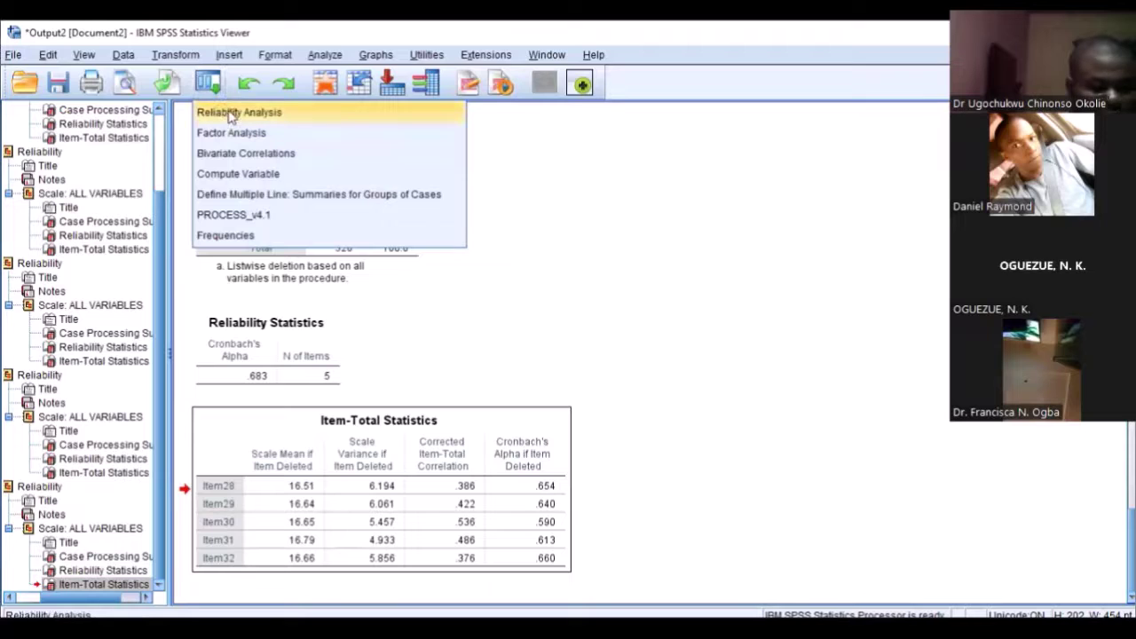
pyautogui.click(229, 112)
pyautogui.click(624, 289)
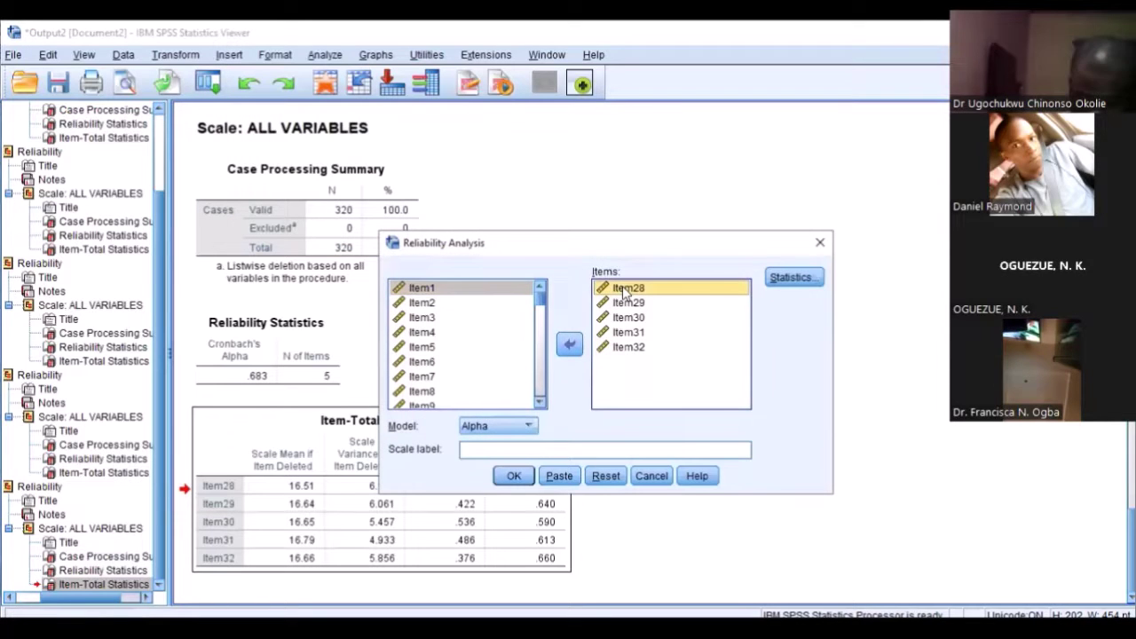
pyautogui.hotkey('shift', 'Down')
pyautogui.hotkey('shift', 'Down')
pyautogui.hotkey('shift', 'Down')
pyautogui.hotkey('shift', 'Down')
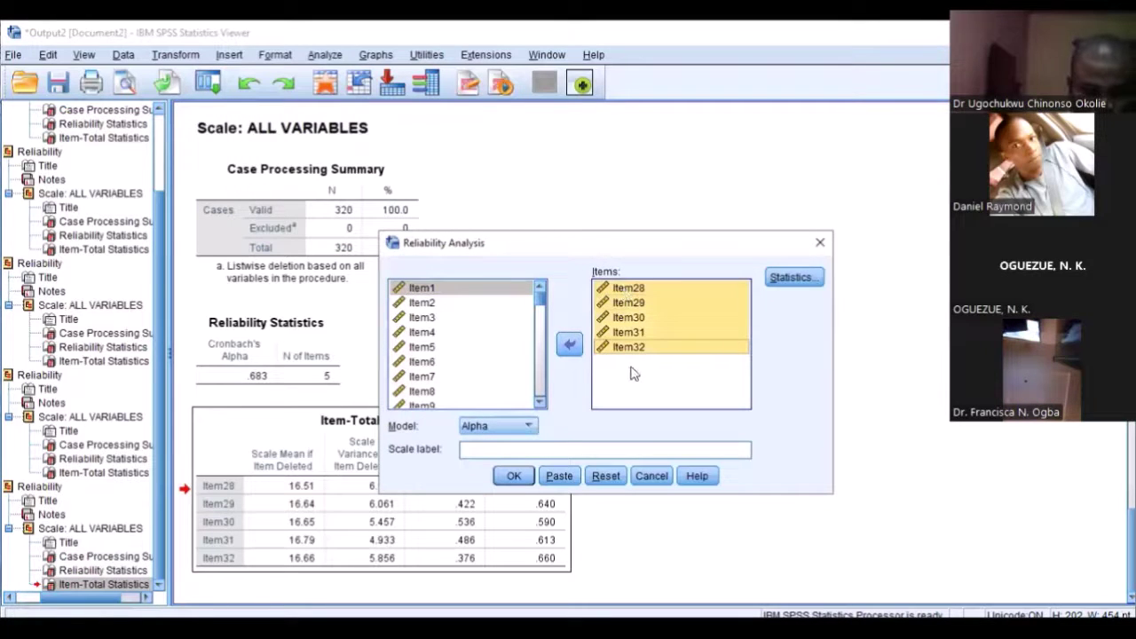
pyautogui.click(569, 348)
# Step: Select Item33 through Item36 in the variable list
pyautogui.scroll(-4, 470, 363)
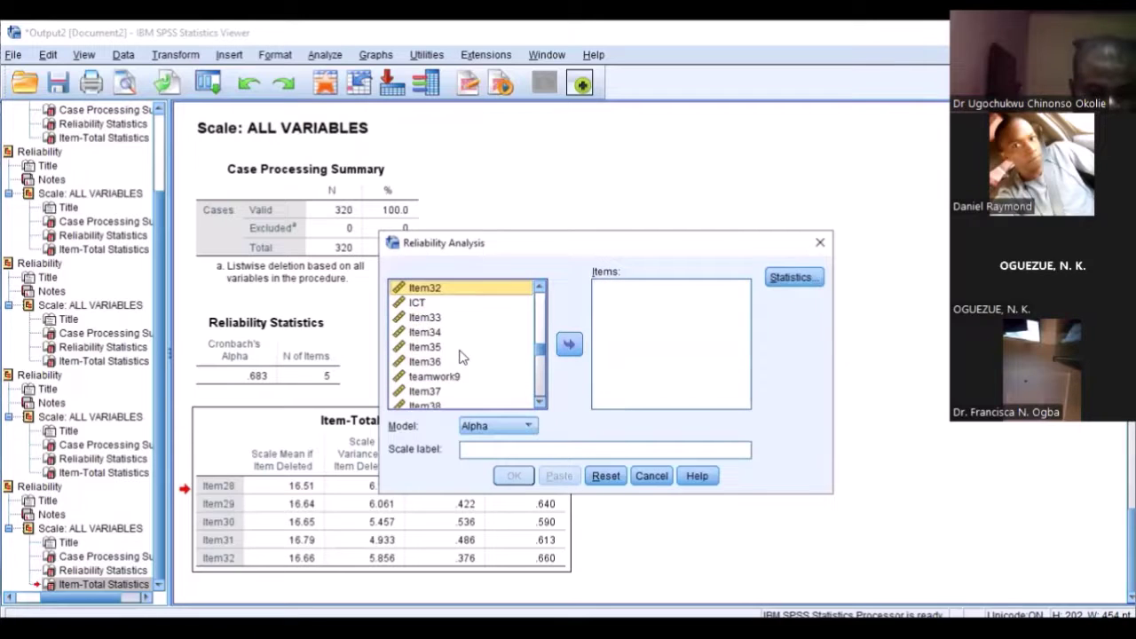
pyautogui.scroll(1, 464, 358)
pyautogui.click(436, 377)
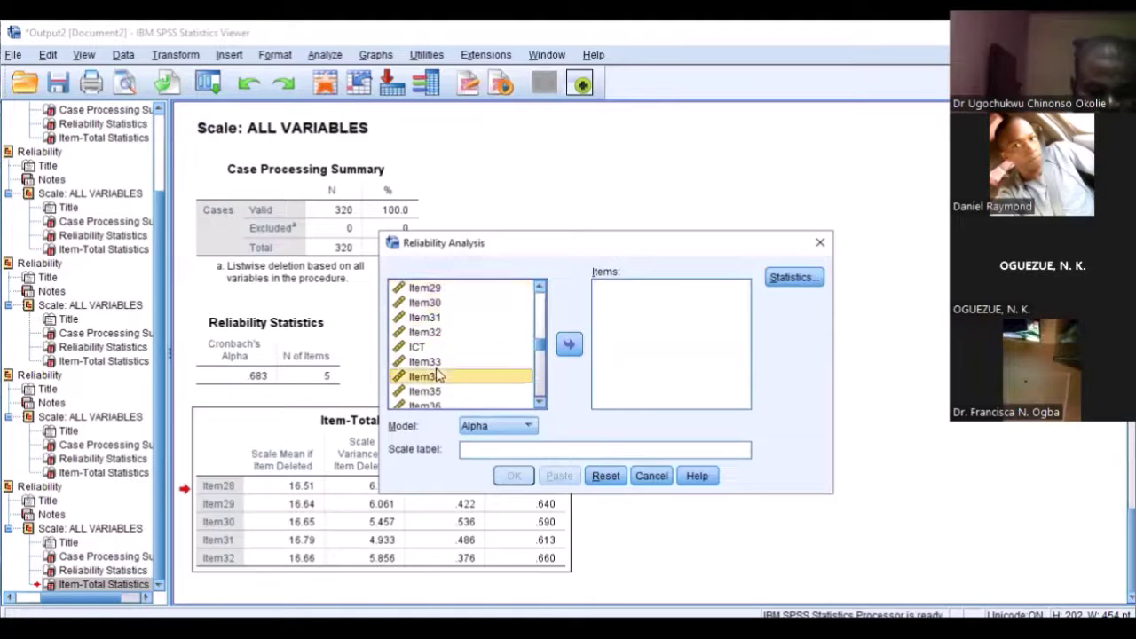
pyautogui.click(444, 364)
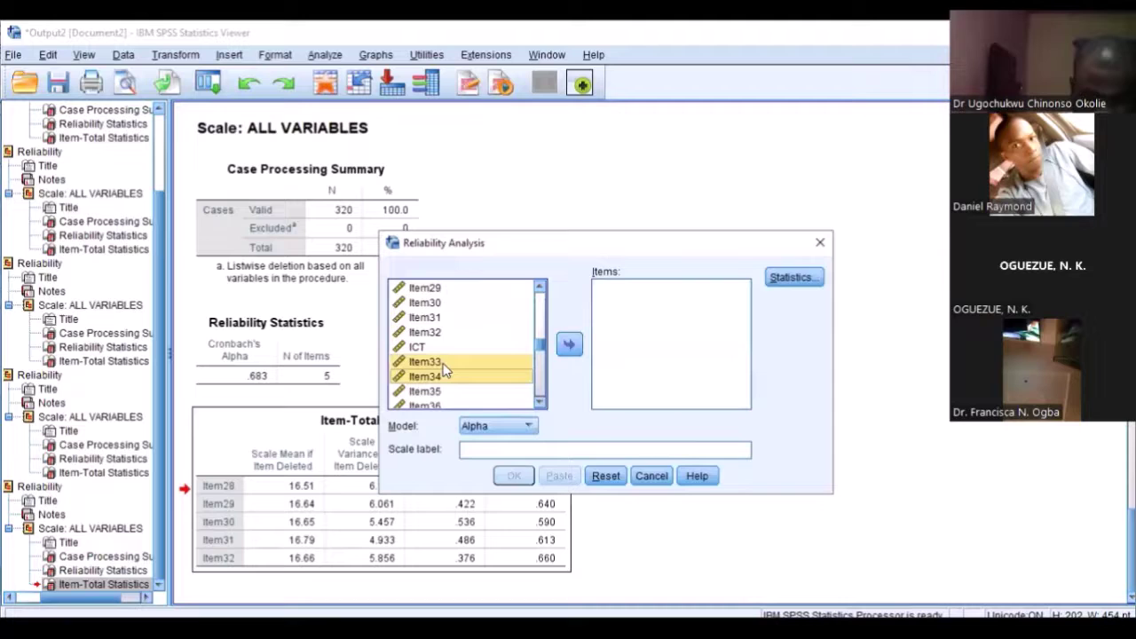
pyautogui.hotkey('shift', 'Down')
pyautogui.hotkey('shift', 'Down')
pyautogui.hotkey('shift', 'Down')
pyautogui.hotkey('shift', 'Down')
pyautogui.hotkey('shift', 'Up')
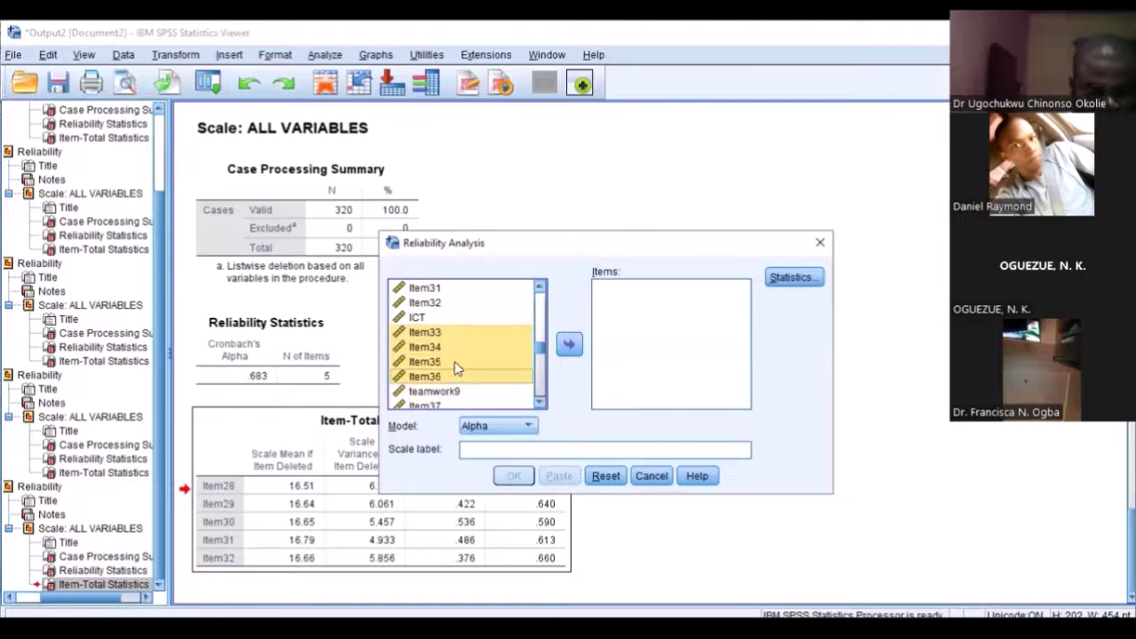